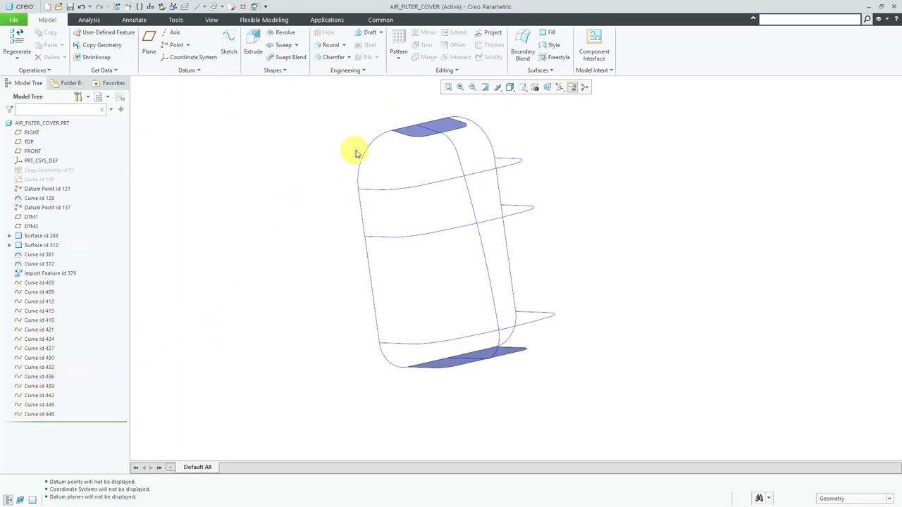
# - Inspect the AIR_FILTER_COVER wireframe and start a new Boundary Blend surface
pyautogui.moveTo(549, 244)
pyautogui.mouseDown(button='middle')
pyautogui.moveTo(520, 235)
pyautogui.moveTo(515, 211)
pyautogui.moveTo(537, 227)
pyautogui.moveTo(511, 244)
pyautogui.mouseUp(button='middle')
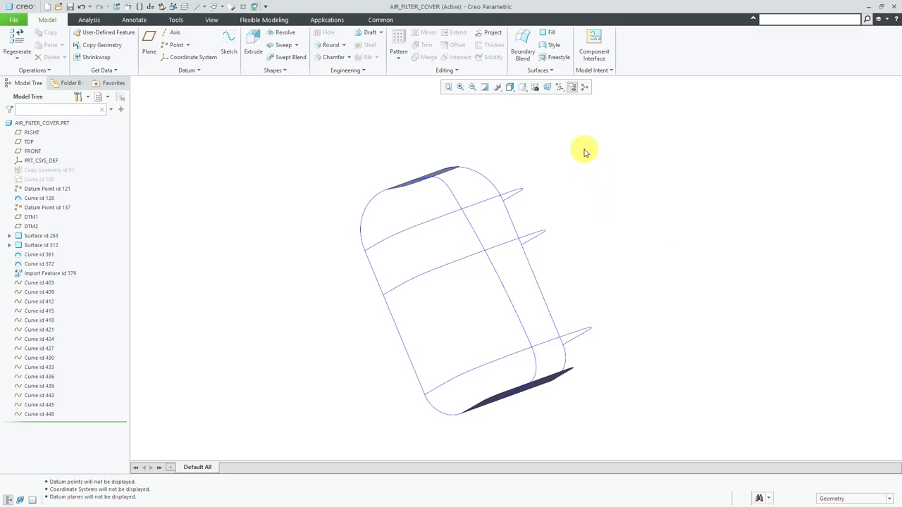
pyautogui.click(523, 49)
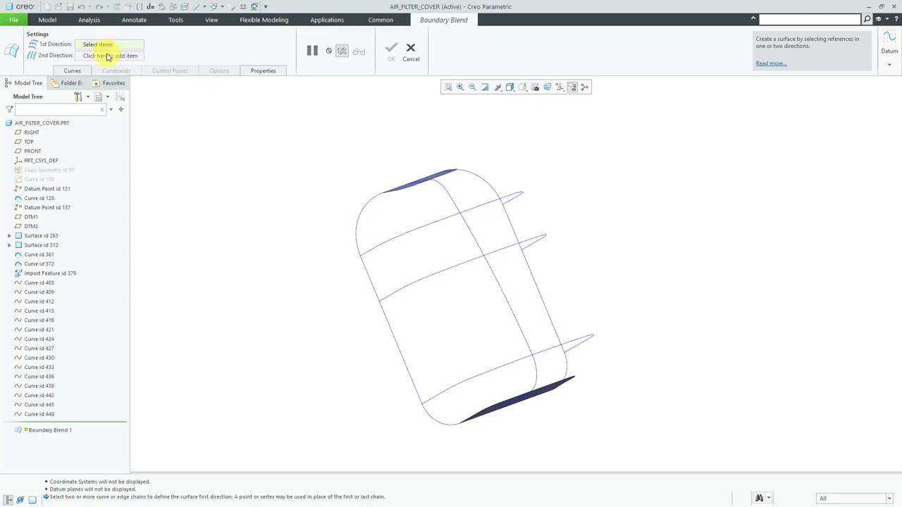
# - Set the bottom patch's tangent edge chain, between its two lower corners, as first-direction chain 1
pyautogui.click(73, 71)
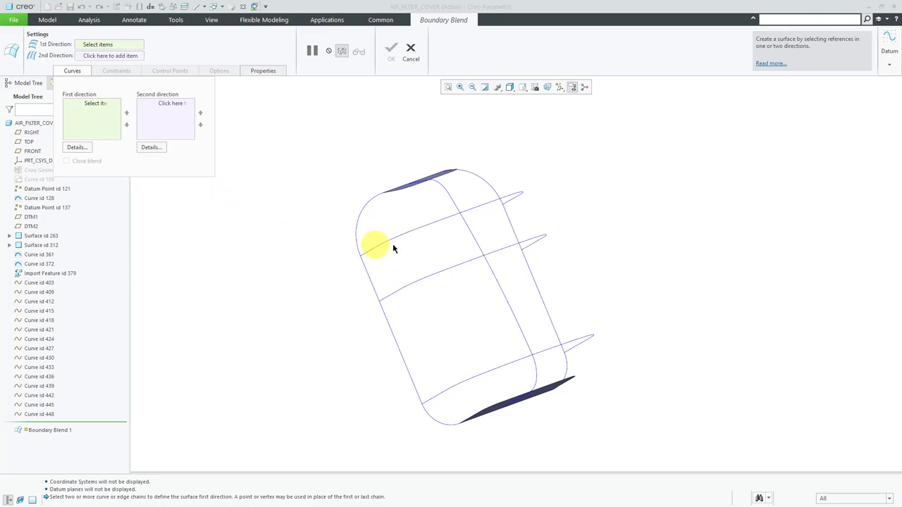
pyautogui.moveTo(487, 212); pyautogui.dragTo(503, 417, button='middle')
pyautogui.scroll(-4, 502, 405)
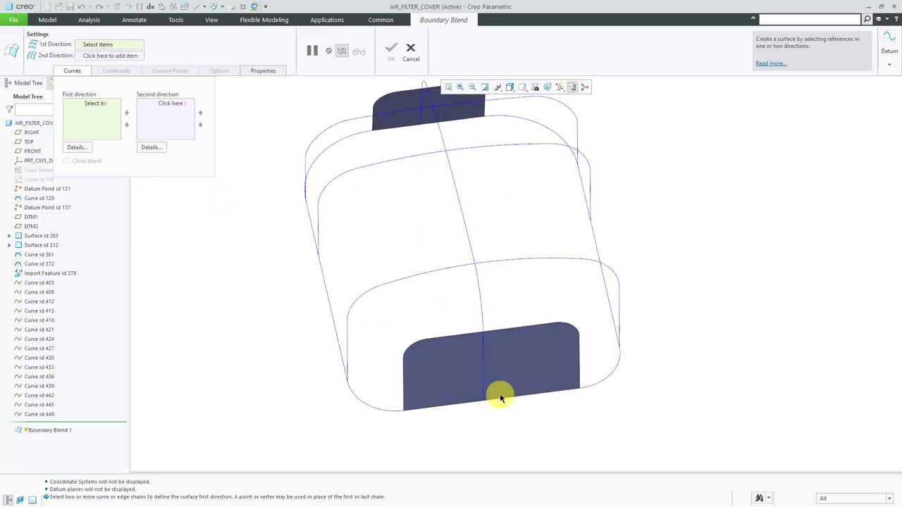
pyautogui.click(505, 319)
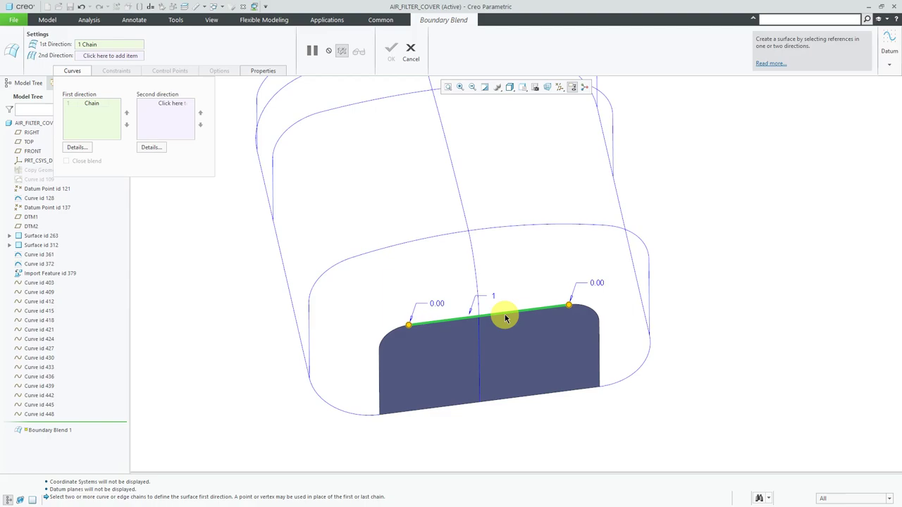
pyautogui.rightClick(591, 314)
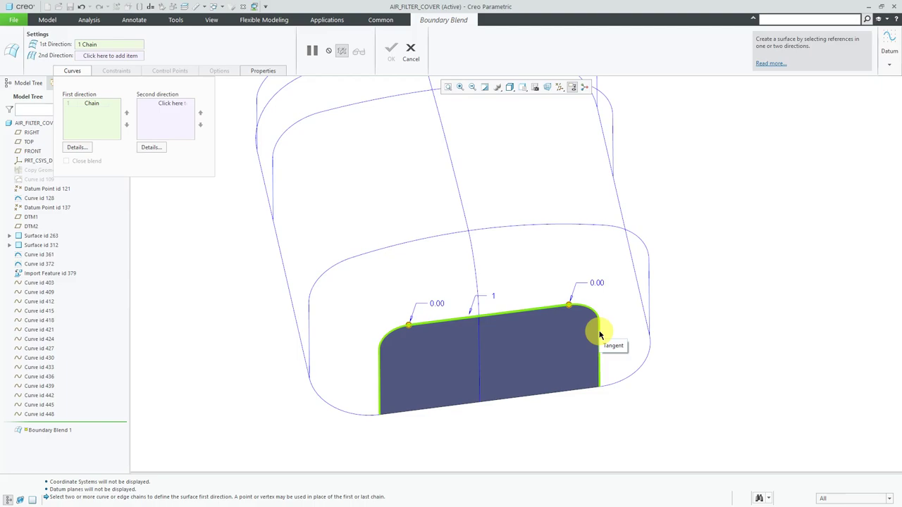
pyautogui.click(599, 335)
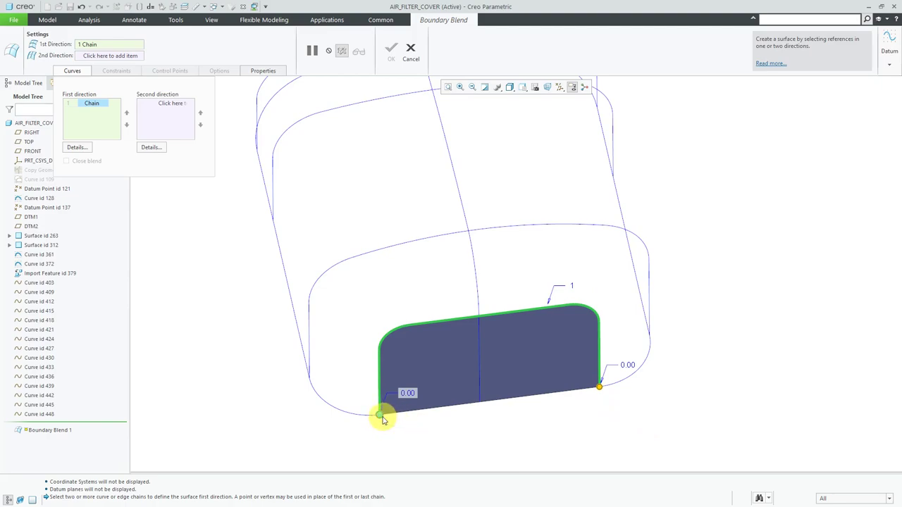
# - End chain 1 at the bottom corner with 0.00 offset and add the lower ring curve as chain 2
pyautogui.moveTo(381, 419); pyautogui.dragTo(393, 387)
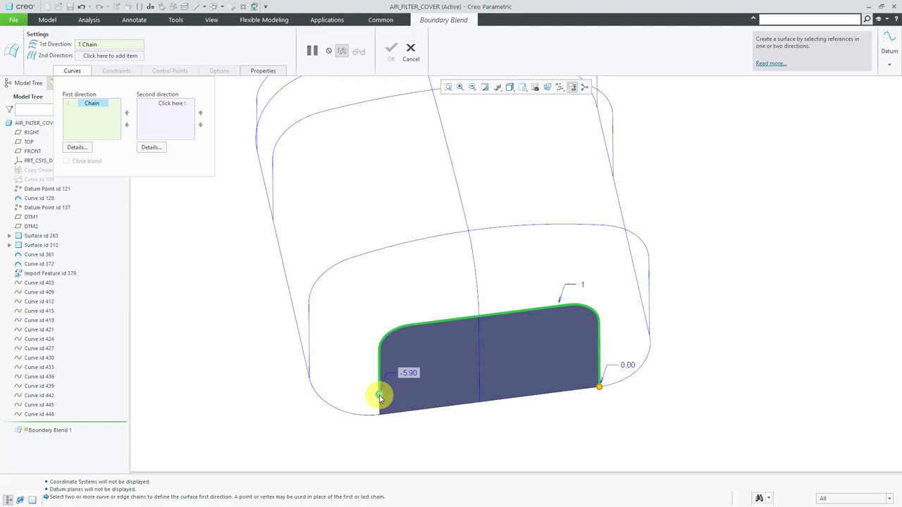
pyautogui.doubleClick(412, 375)
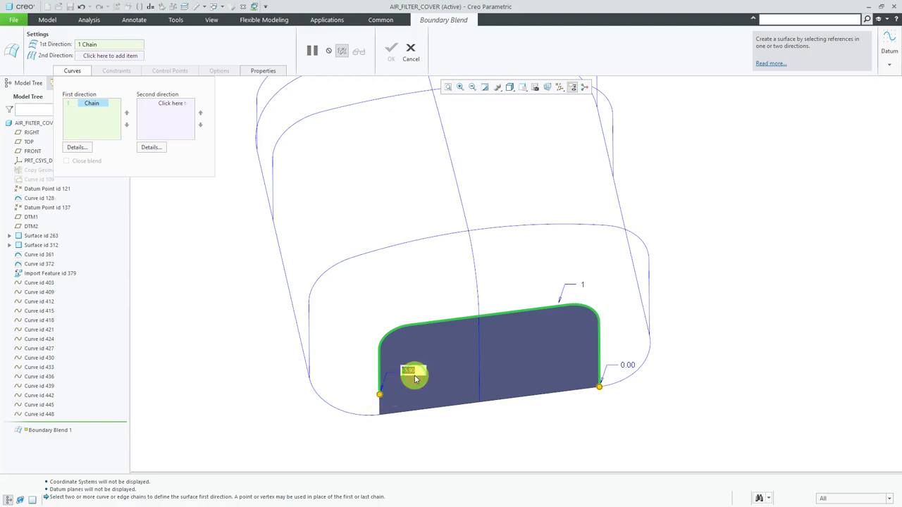
pyautogui.write('0')
pyautogui.press('Return')
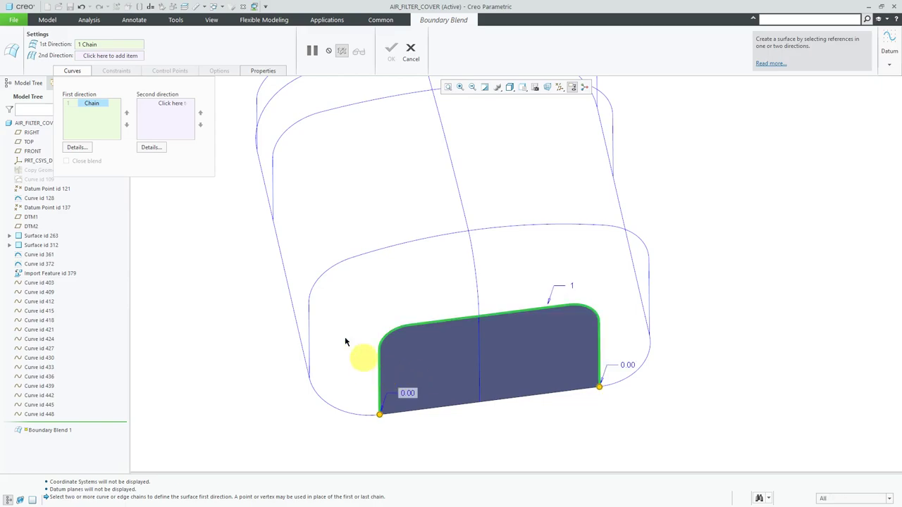
pyautogui.click(94, 111)
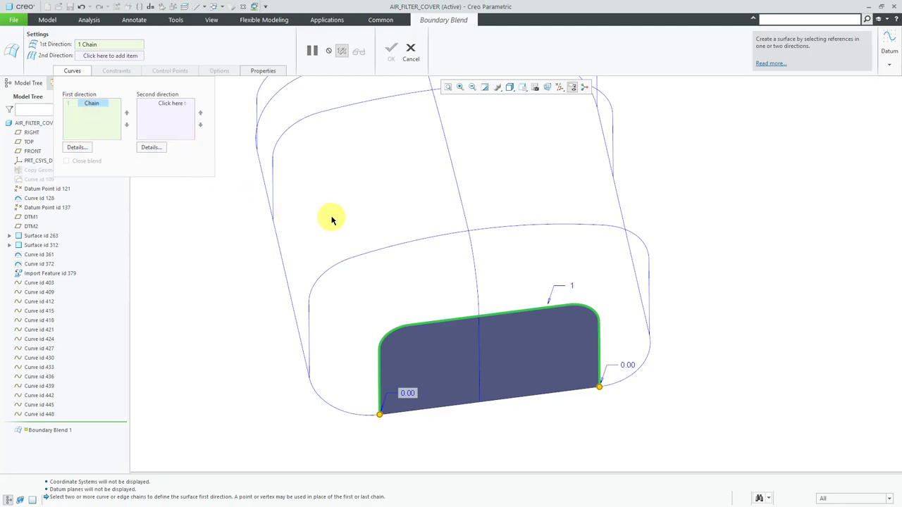
pyautogui.keyDown('ctrl'); pyautogui.click(425, 241); pyautogui.keyUp('ctrl')
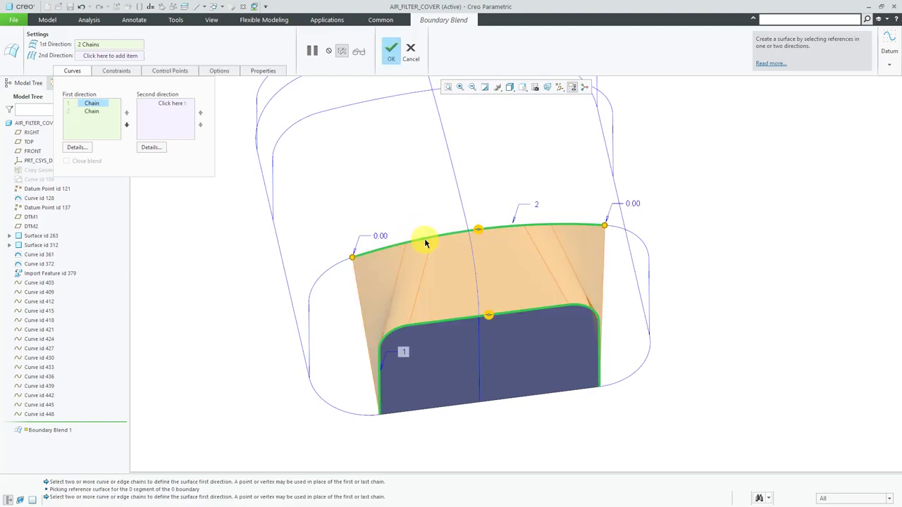
# - Extend chain 2 along the left and right curves down to both lower corners
pyautogui.moveTo(457, 287)
pyautogui.mouseDown(button='middle')
pyautogui.moveTo(502, 254)
pyautogui.moveTo(425, 278)
pyautogui.moveTo(479, 282)
pyautogui.moveTo(459, 282)
pyautogui.mouseUp(button='middle')
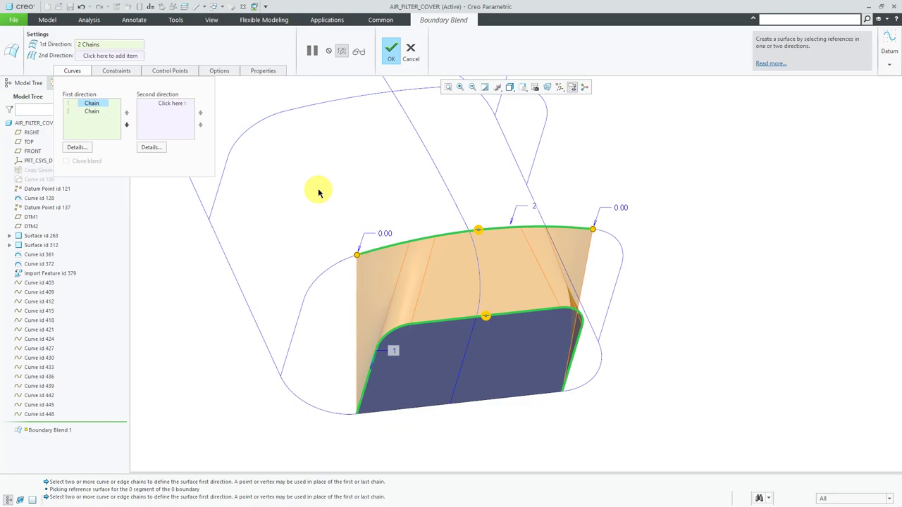
pyautogui.keyDown('shift'); pyautogui.click(329, 267); pyautogui.keyUp('shift')
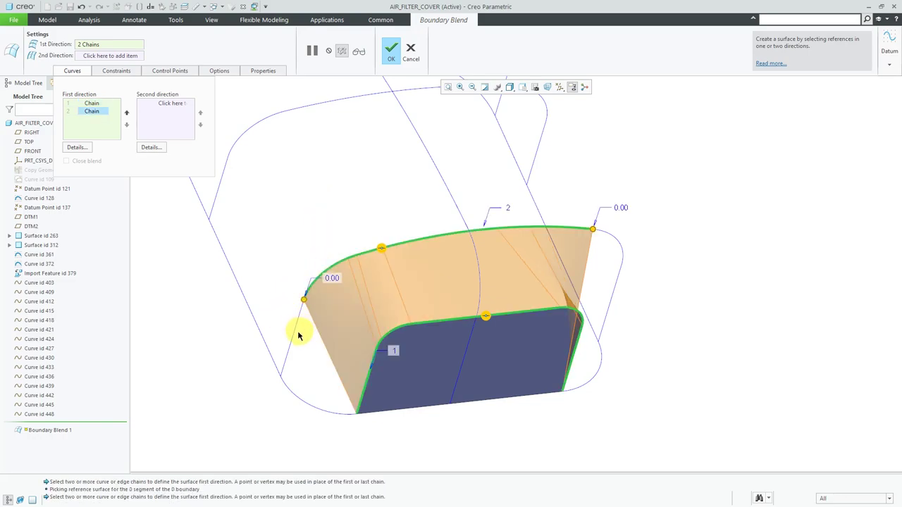
pyautogui.keyDown('shift'); pyautogui.click(294, 337); pyautogui.keyUp('shift')
pyautogui.moveTo(439, 298); pyautogui.dragTo(402, 306, button='middle')
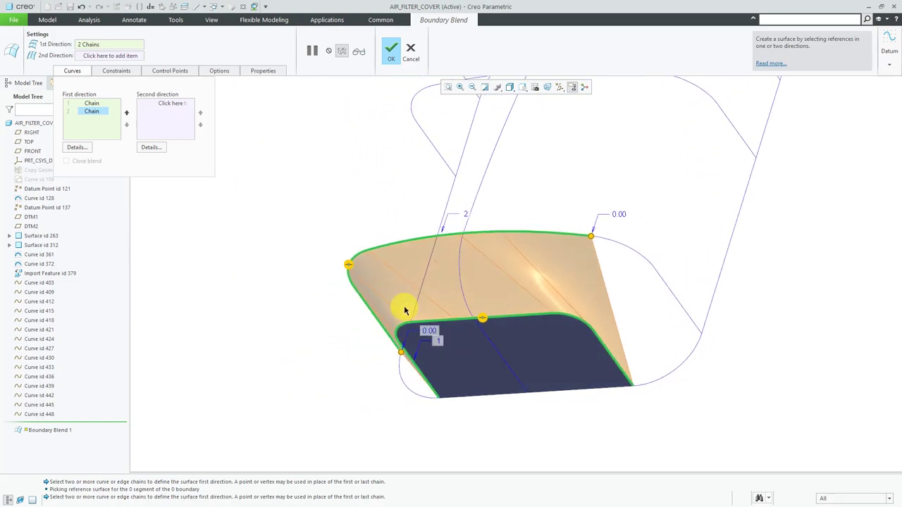
pyautogui.keyDown('shift'); pyautogui.click(630, 251); pyautogui.keyUp('shift')
pyautogui.keyDown('shift'); pyautogui.click(677, 299); pyautogui.keyUp('shift')
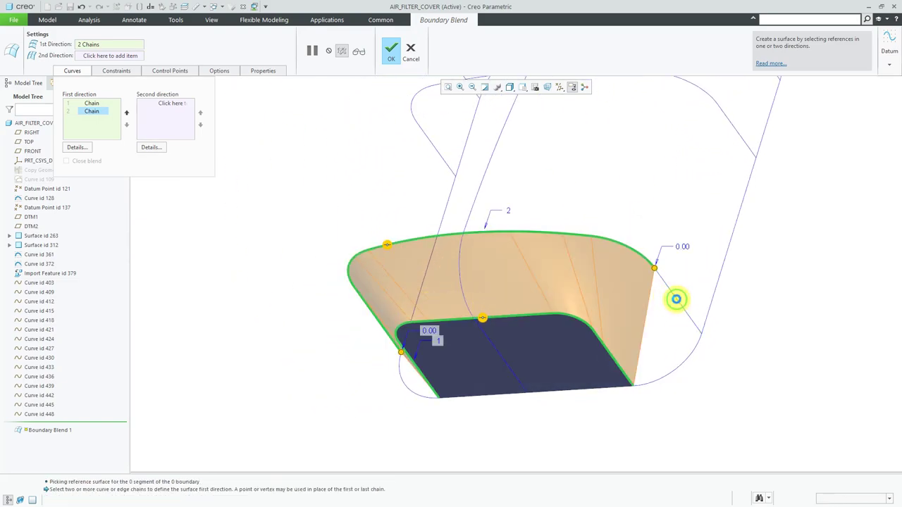
# - Add the upper ring curve as first-direction chain 3
pyautogui.moveTo(627, 350); pyautogui.dragTo(659, 349, button='middle')
pyautogui.moveTo(517, 377); pyautogui.dragTo(511, 366, button='middle')
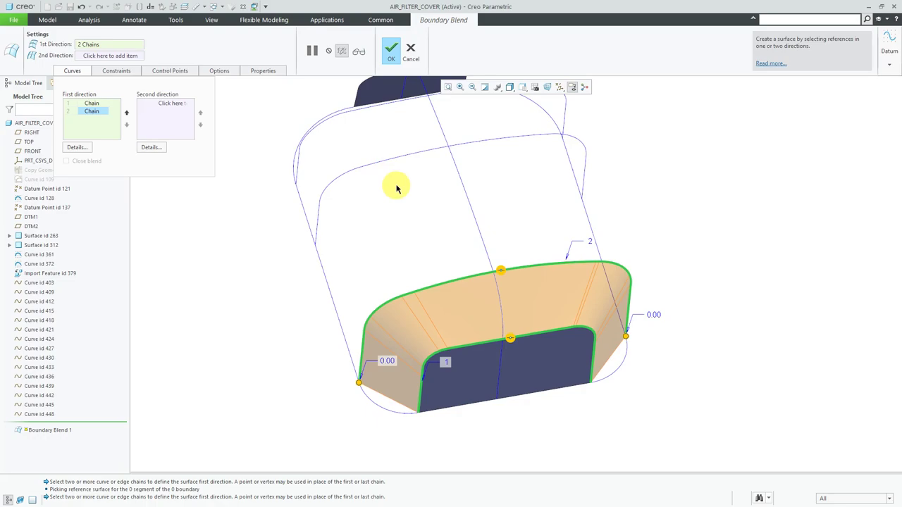
pyautogui.click(334, 185)
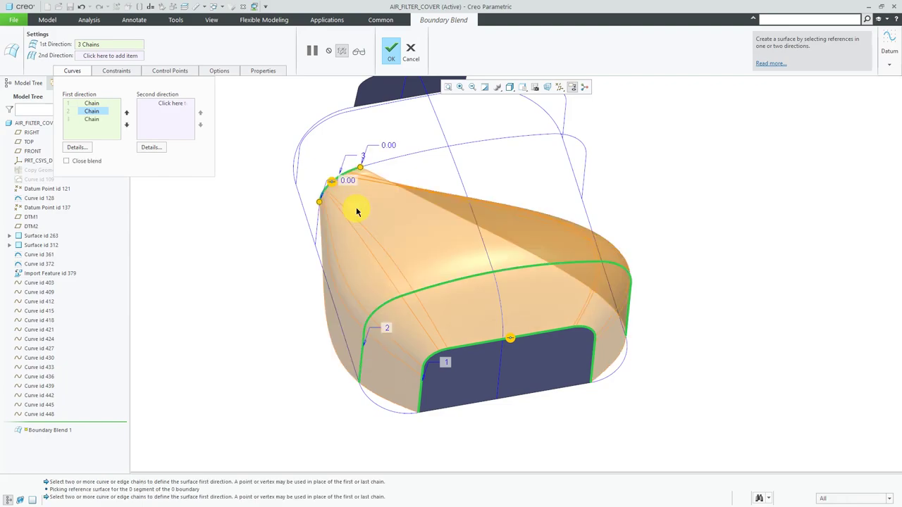
# - Extend chain 3 across the upper-left and top curves to the right curve end
pyautogui.moveTo(388, 232)
pyautogui.mouseDown(button='middle')
pyautogui.moveTo(470, 237)
pyautogui.moveTo(397, 237)
pyautogui.moveTo(330, 257)
pyautogui.moveTo(439, 256)
pyautogui.mouseUp(button='middle')
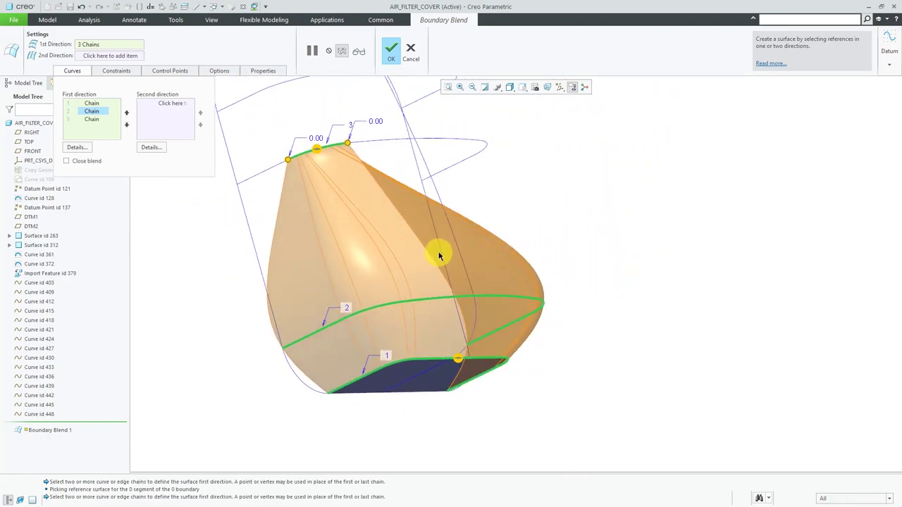
pyautogui.click(263, 172)
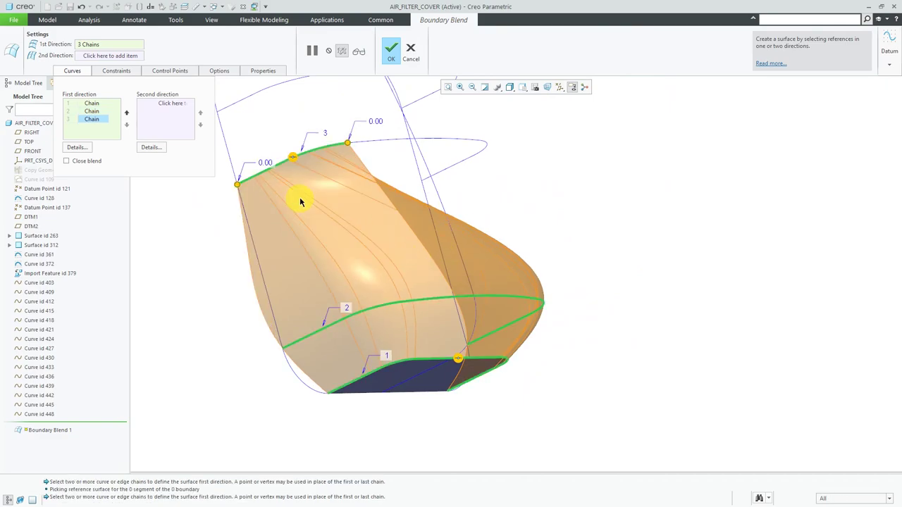
pyautogui.click(398, 140)
pyautogui.moveTo(393, 141); pyautogui.dragTo(369, 167, button='middle')
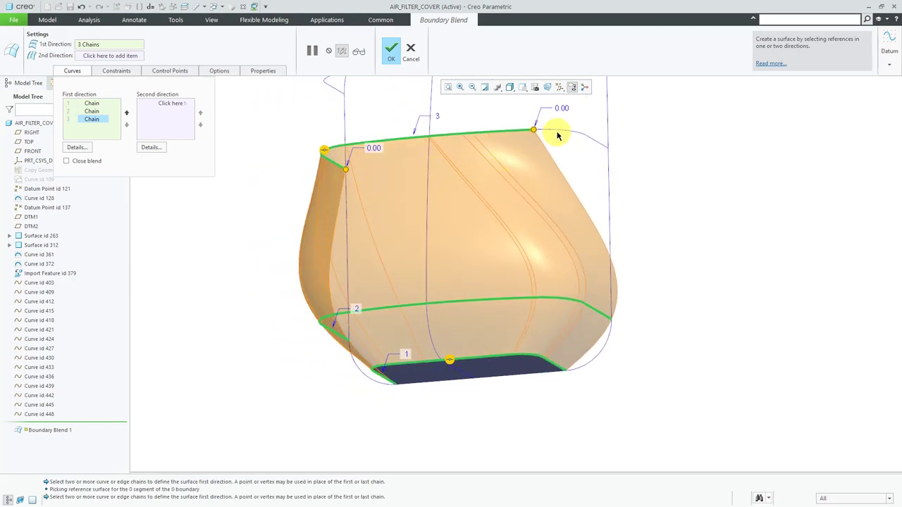
pyautogui.click(591, 143)
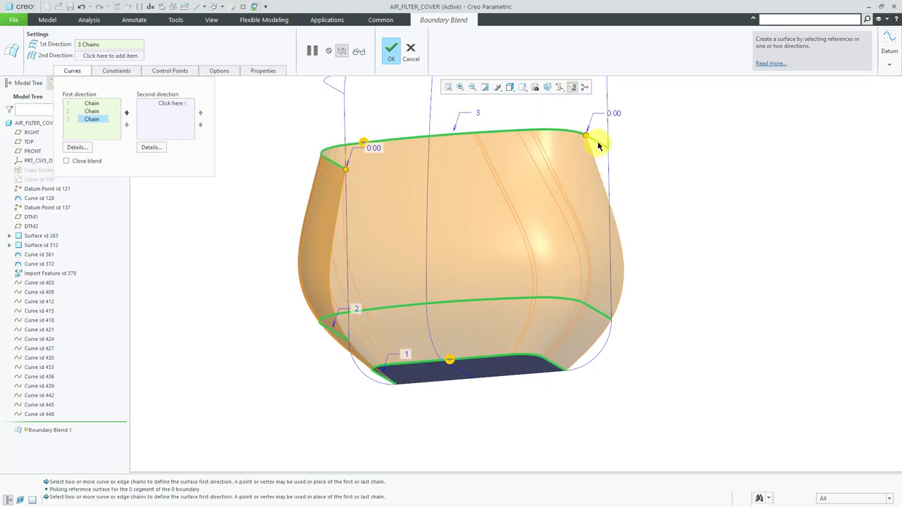
# - Add the next higher curve as first-direction chain 4
pyautogui.scroll(3, 419, 328)
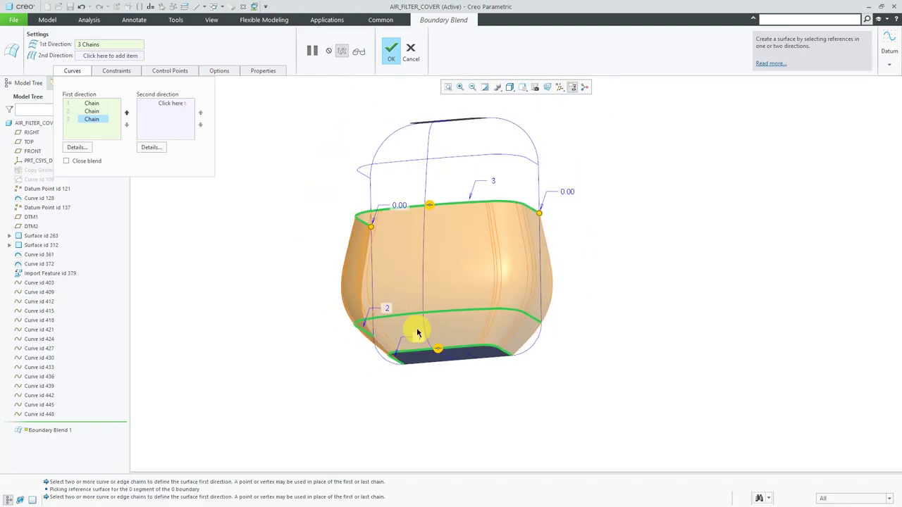
pyautogui.scroll(-2, 444, 147)
pyautogui.moveTo(439, 149); pyautogui.dragTo(449, 181, button='middle')
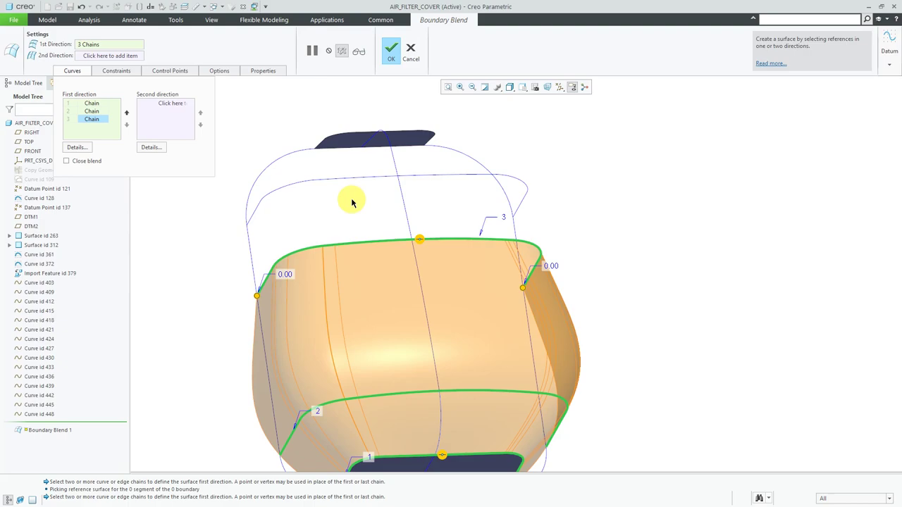
pyautogui.keyDown('ctrl'); pyautogui.click(364, 180); pyautogui.keyUp('ctrl')
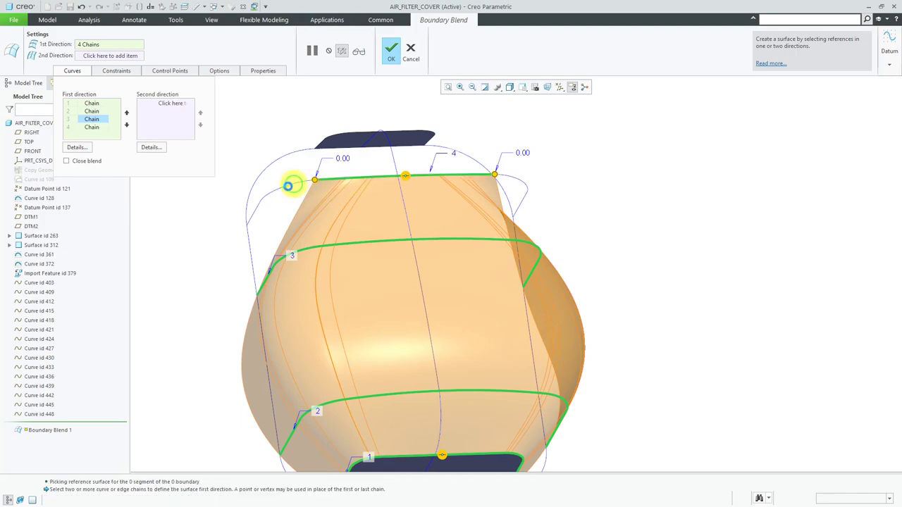
# - Extend chain 4 along the left and right curves to both ends
pyautogui.keyDown('shift'); pyautogui.click(259, 212); pyautogui.keyUp('shift')
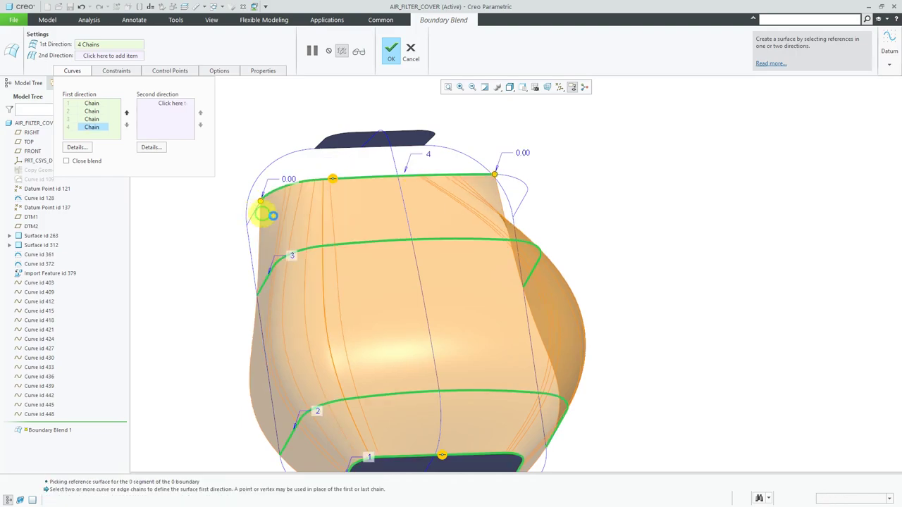
pyautogui.moveTo(383, 204); pyautogui.dragTo(389, 204, button='middle')
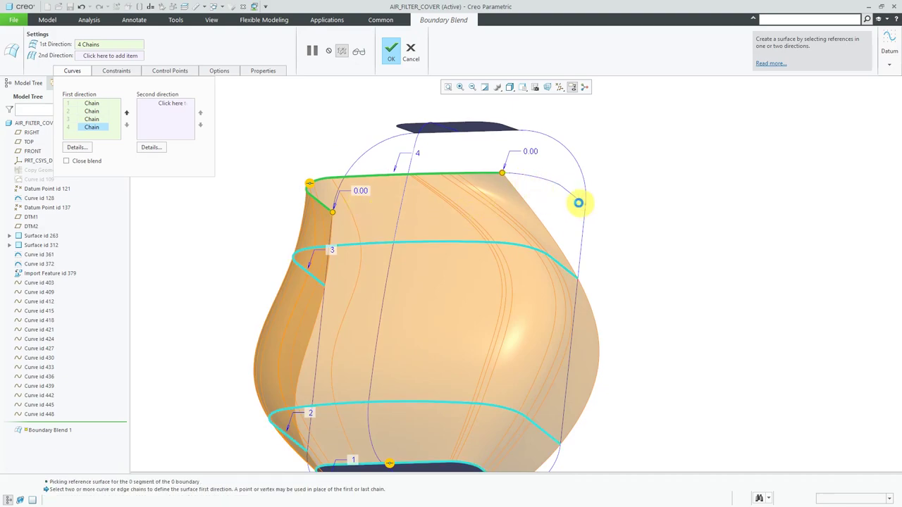
pyautogui.keyDown('shift'); pyautogui.click(576, 204); pyautogui.keyUp('shift')
pyautogui.keyDown('shift'); pyautogui.click(575, 202); pyautogui.keyUp('shift')
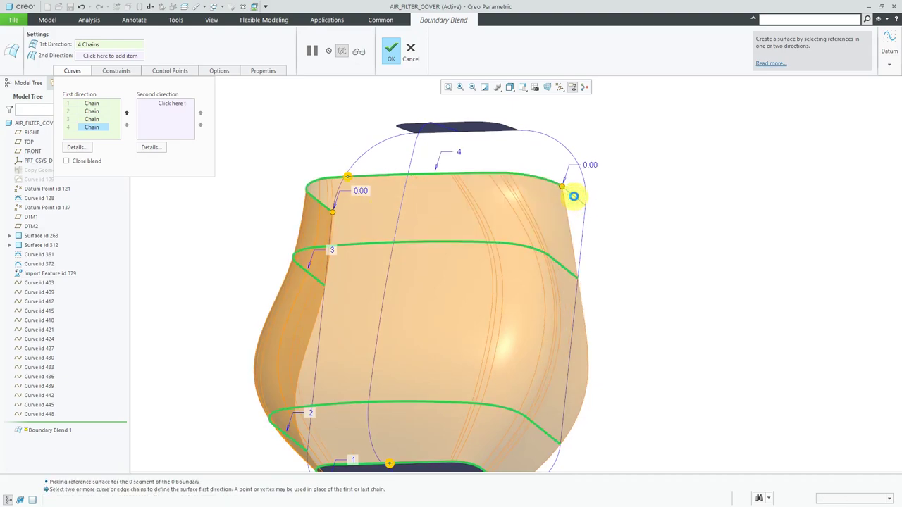
# - Add the top patch's edge as first-direction chain 5
pyautogui.moveTo(500, 256); pyautogui.dragTo(551, 252, button='middle')
pyautogui.moveTo(353, 196); pyautogui.dragTo(343, 187, button='middle')
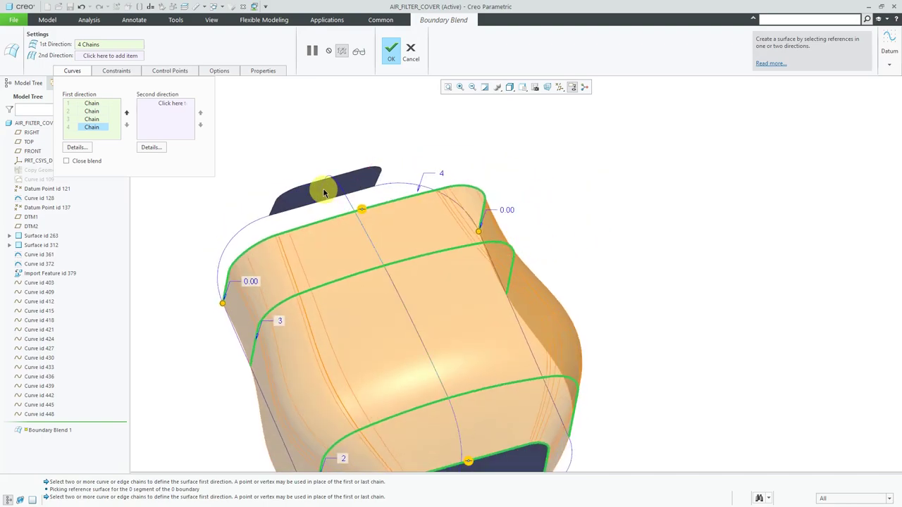
pyautogui.scroll(3, 329, 193)
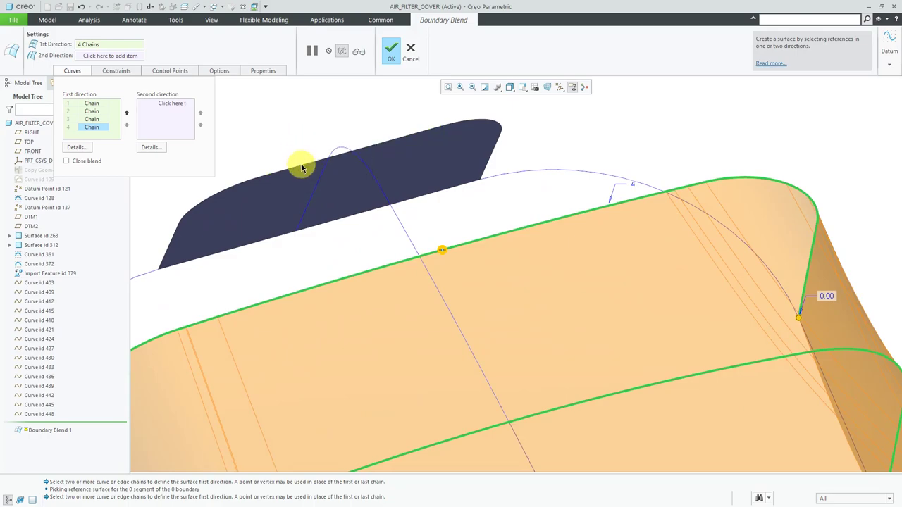
pyautogui.click(301, 164)
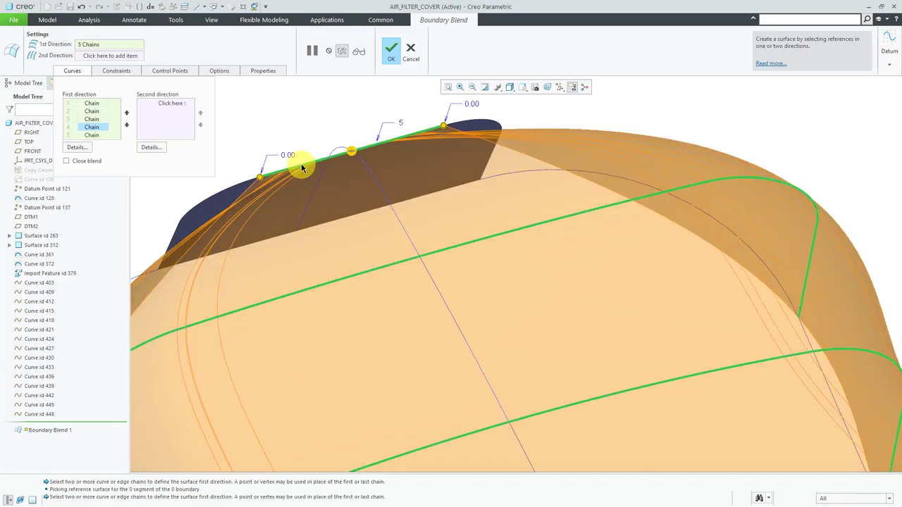
# - Make chain 5 follow the top cap's lower edge so the blend ends there
pyautogui.scroll(5, 411, 262)
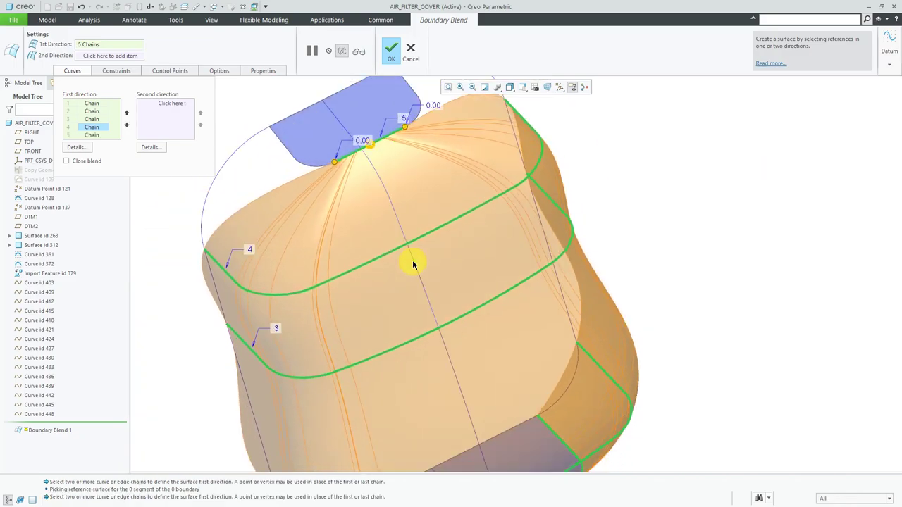
pyautogui.scroll(-3, 376, 169)
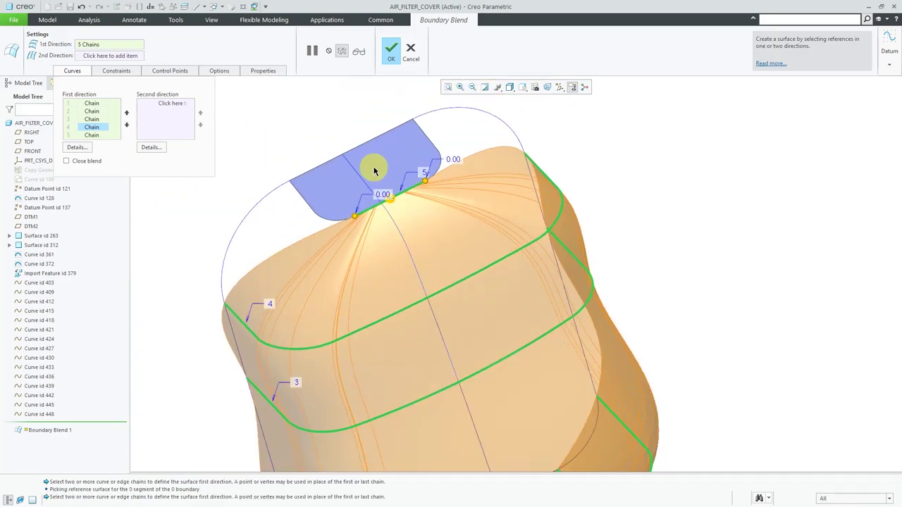
pyautogui.click(303, 203)
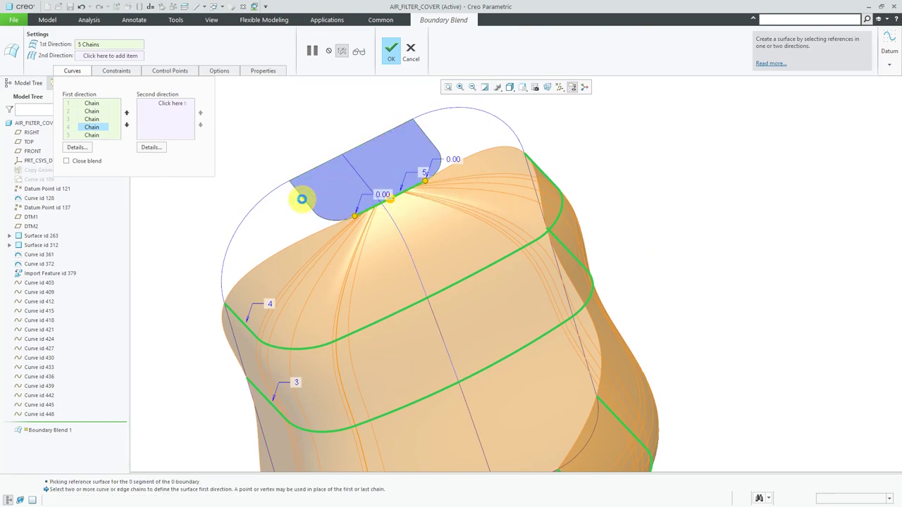
# - Switch the blend to collecting Second Direction Curves
pyautogui.scroll(-3, 394, 202)
pyautogui.moveTo(395, 202); pyautogui.dragTo(401, 173, button='middle')
pyautogui.scroll(-2, 399, 176)
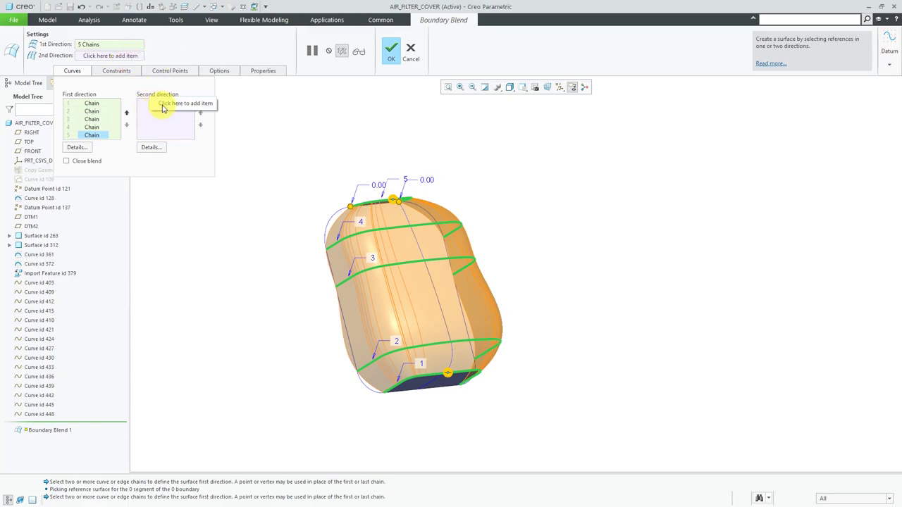
pyautogui.rightClick(303, 129)
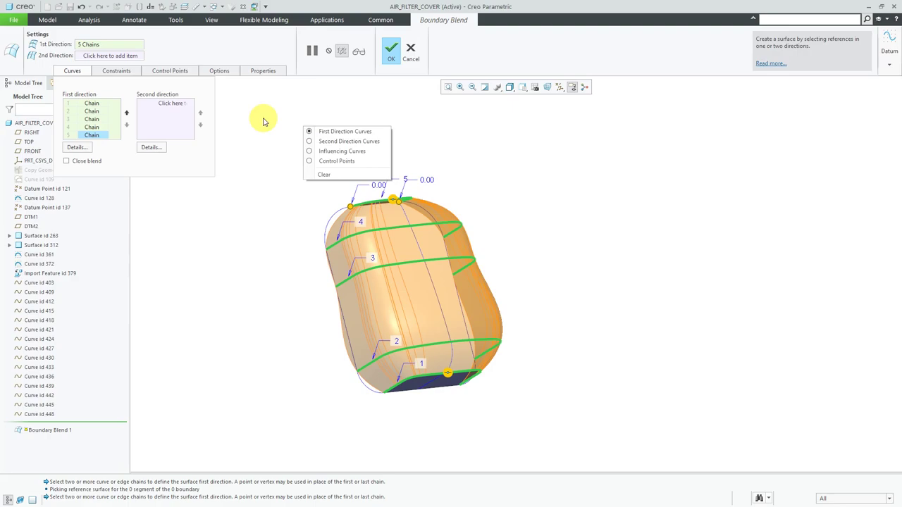
pyautogui.click(326, 142)
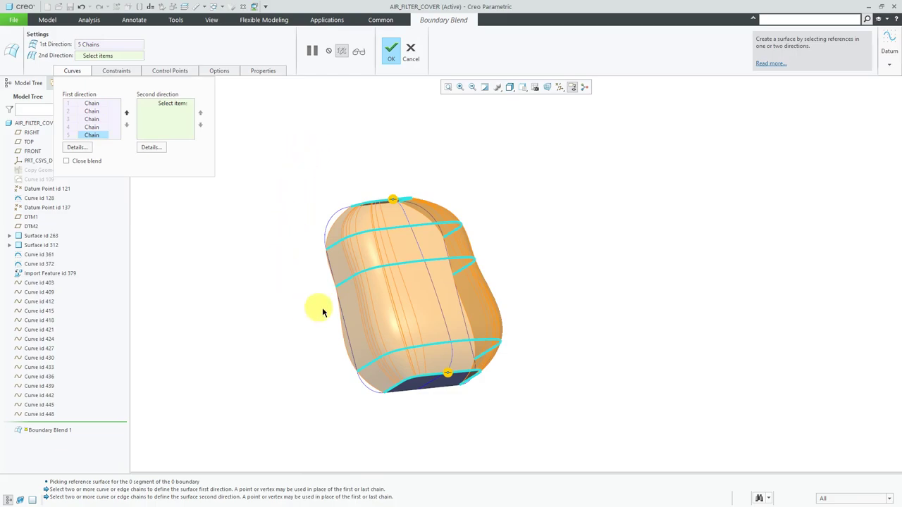
# - Add the left edge, middle and far edge curves as three second-direction chains
pyautogui.click(344, 321)
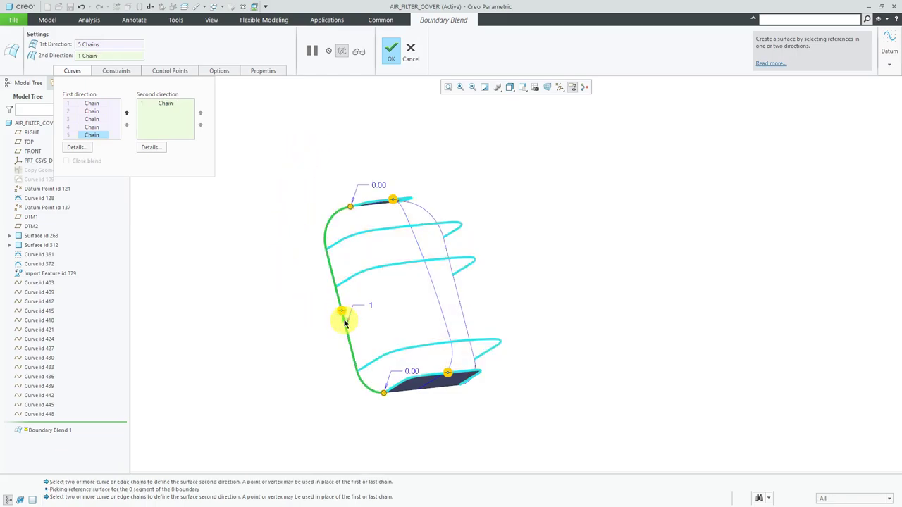
pyautogui.moveTo(423, 258)
pyautogui.mouseDown(button='middle')
pyautogui.moveTo(451, 296)
pyautogui.moveTo(413, 308)
pyautogui.moveTo(402, 294)
pyautogui.moveTo(421, 250)
pyautogui.mouseUp(button='middle')
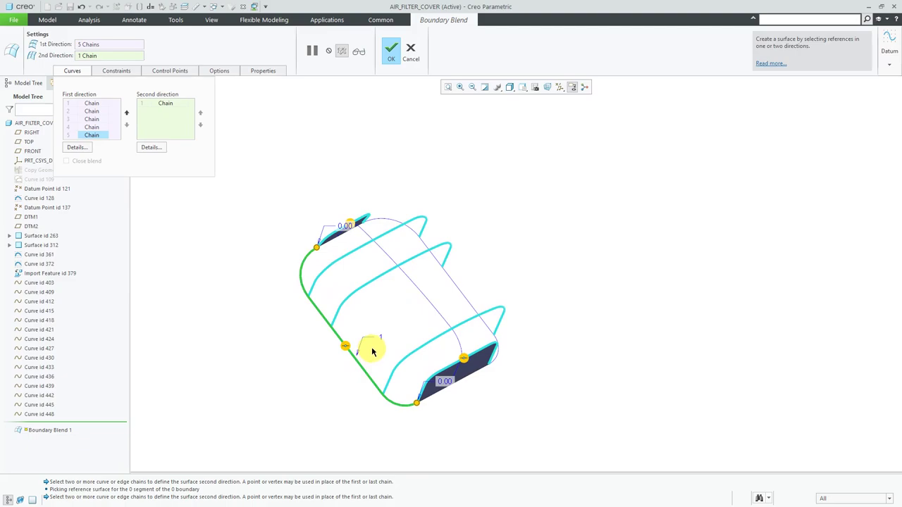
pyautogui.click(430, 303)
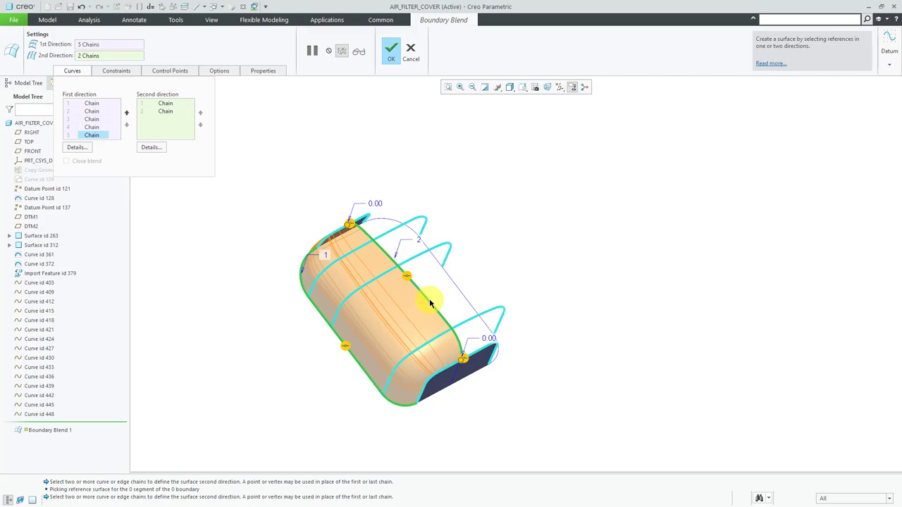
pyautogui.moveTo(435, 306); pyautogui.dragTo(389, 323, button='middle')
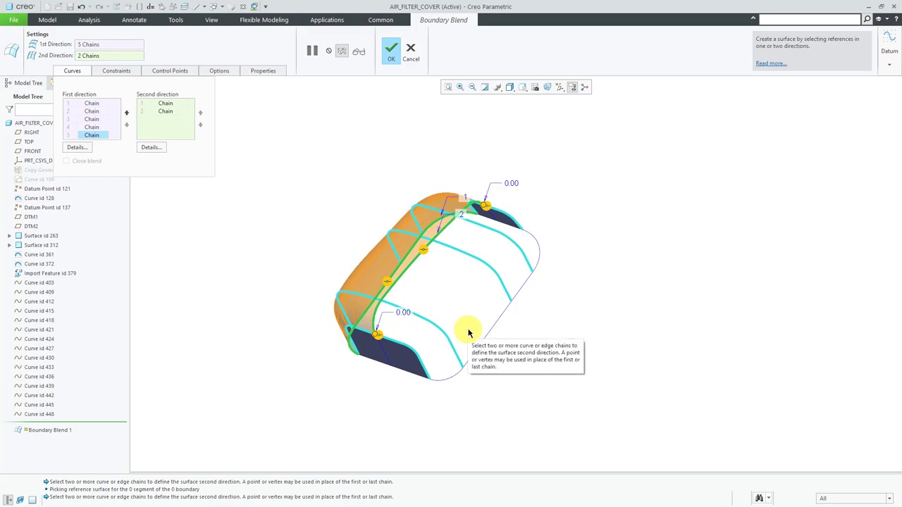
pyautogui.click(490, 329)
pyautogui.click(490, 330)
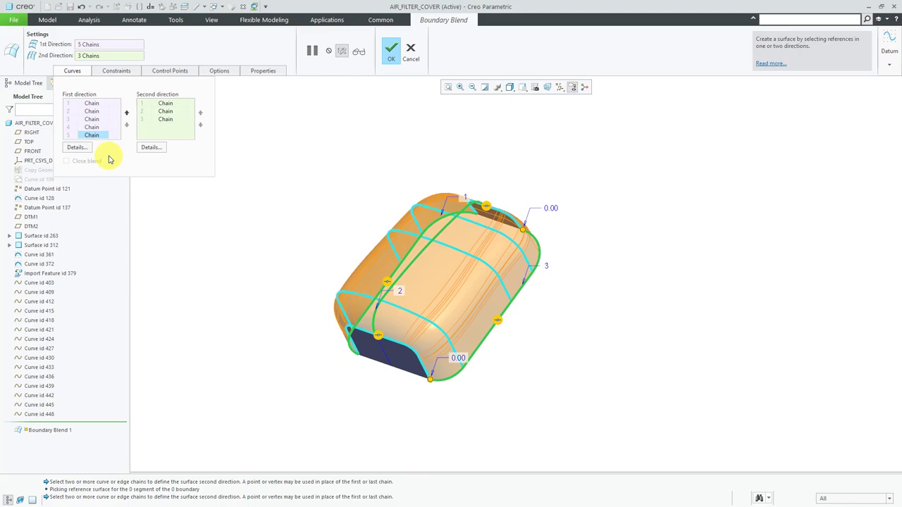
# - Review the first-direction chain Details and close the Chain dialog unchanged
pyautogui.click(78, 148)
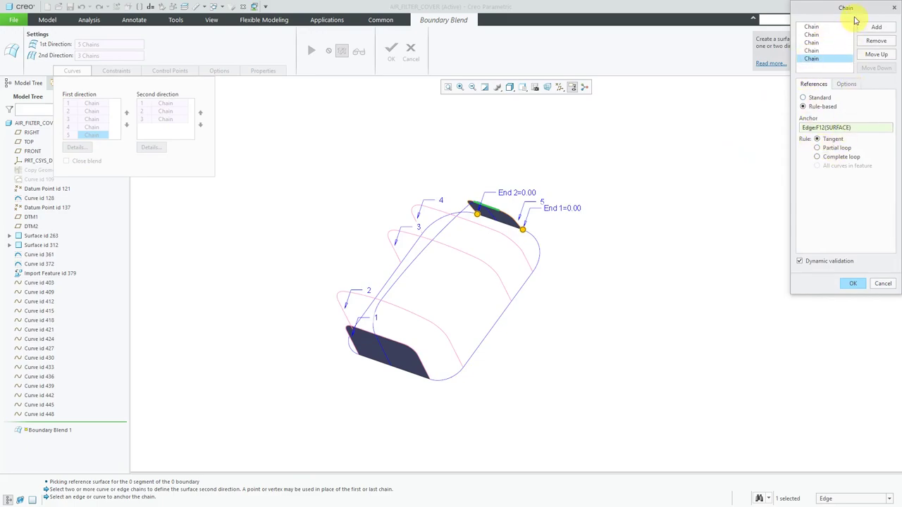
pyautogui.moveTo(852, 11); pyautogui.dragTo(769, 77)
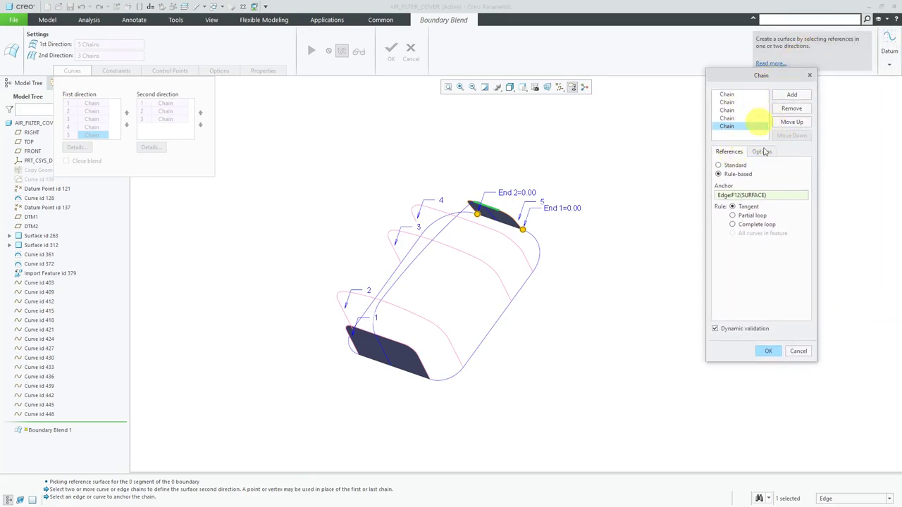
pyautogui.click(799, 352)
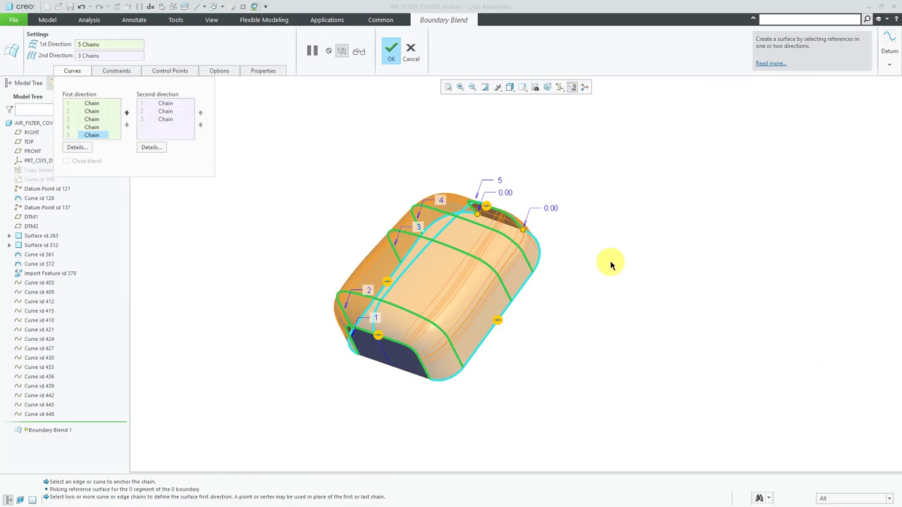
# - Finish the 5-by-3 chain blend as Boundary Blend 1
pyautogui.moveTo(506, 346); pyautogui.dragTo(568, 374, button='middle')
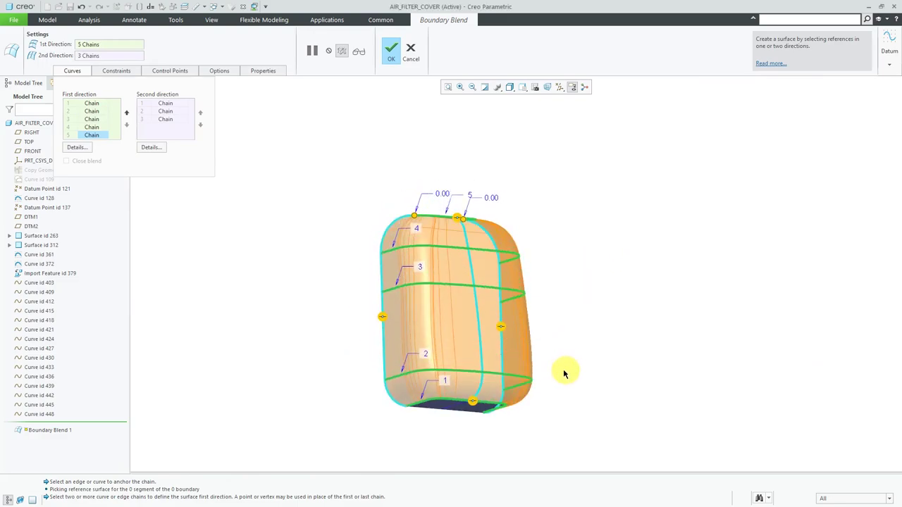
pyautogui.scroll(-4, 446, 368)
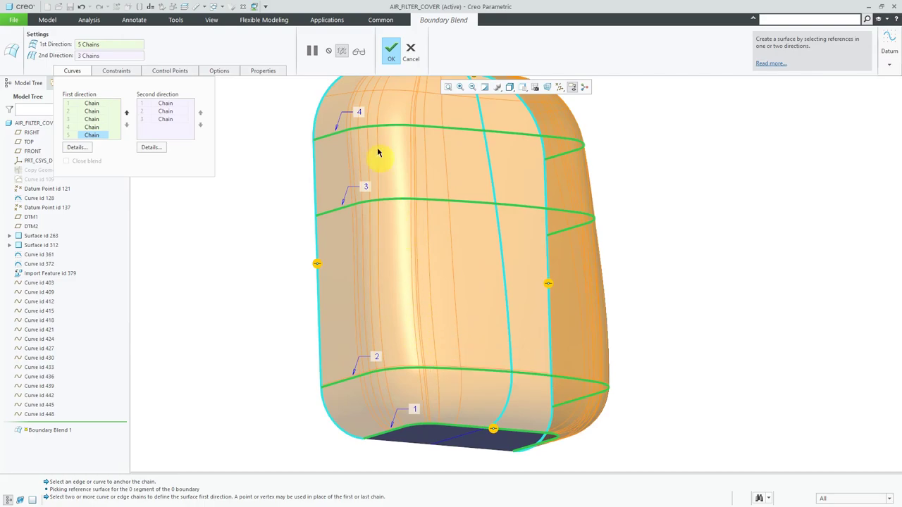
pyautogui.click(392, 55)
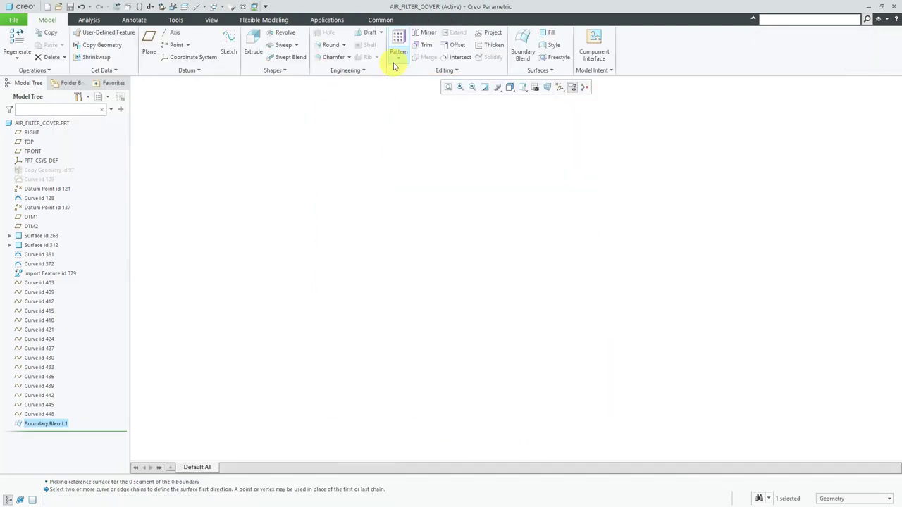
# - Deselect and spin the finished cover surface upright, then switch to the Analysis tools
pyautogui.click(652, 329)
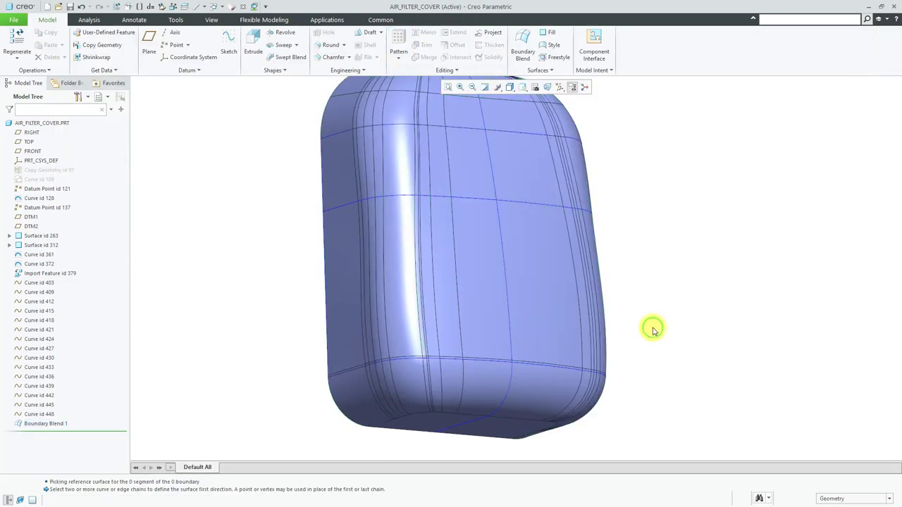
pyautogui.moveTo(651, 327); pyautogui.dragTo(453, 393, button='middle')
pyautogui.moveTo(489, 304)
pyautogui.mouseDown(button='middle')
pyautogui.moveTo(513, 341)
pyautogui.moveTo(477, 381)
pyautogui.moveTo(517, 375)
pyautogui.moveTo(508, 317)
pyautogui.mouseUp(button='middle')
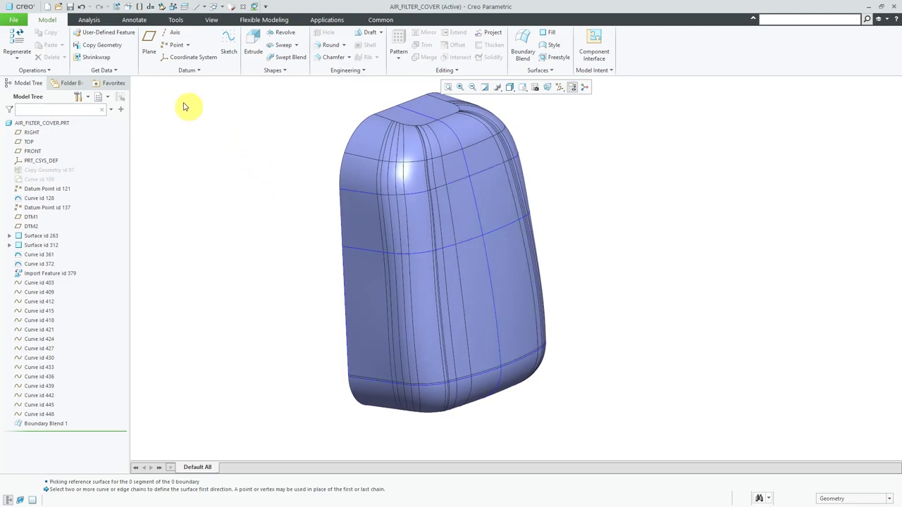
pyautogui.click(88, 21)
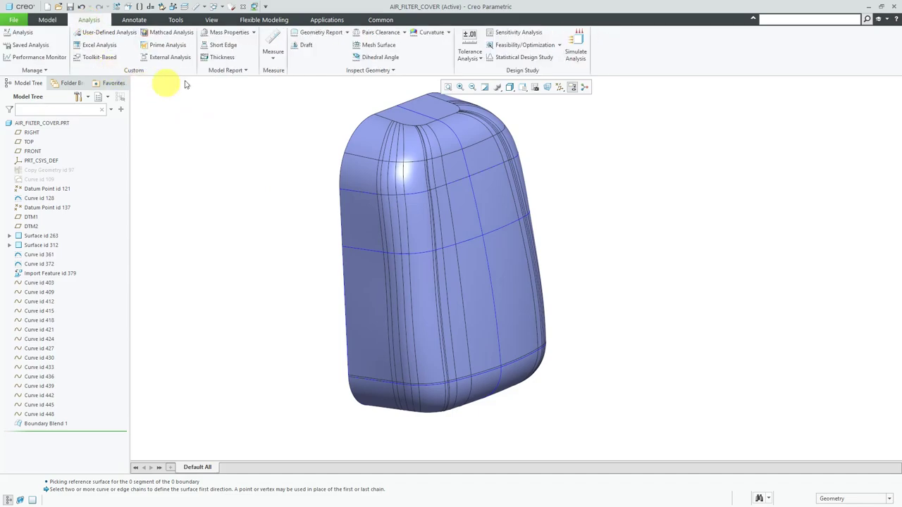
# - Run a Gaussian shaded curvature analysis on the blend quilt and widen its dialog
pyautogui.click(449, 33)
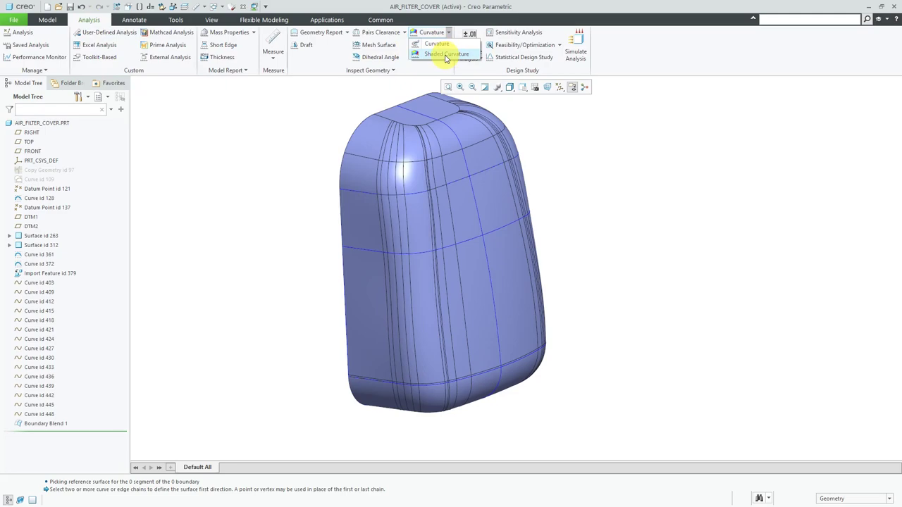
pyautogui.click(446, 55)
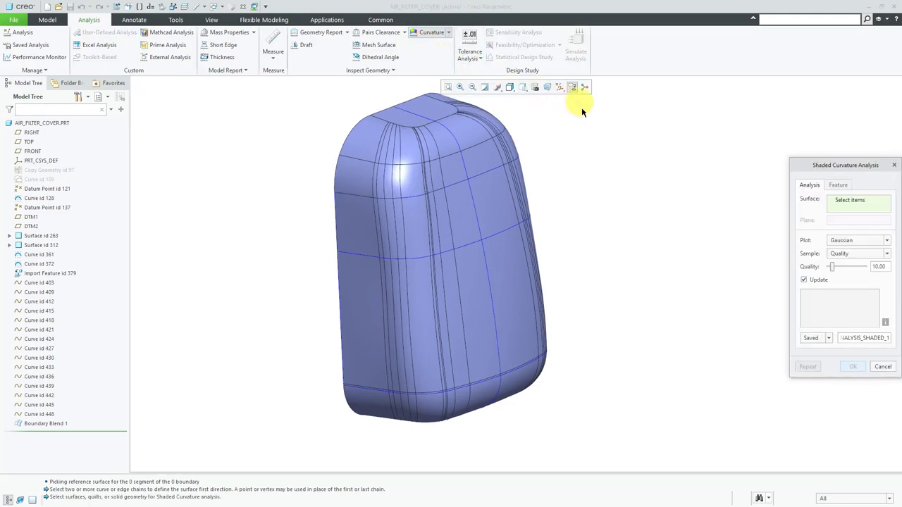
pyautogui.click(494, 276)
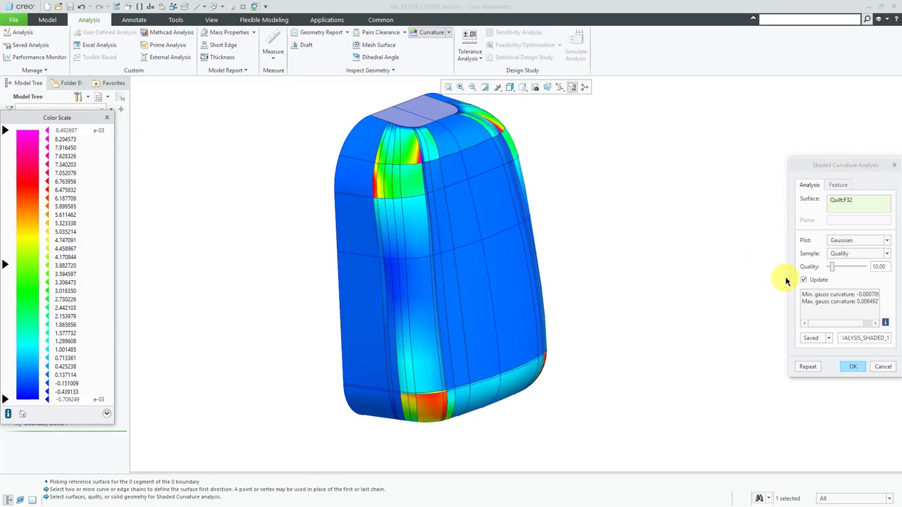
pyautogui.moveTo(790, 280); pyautogui.dragTo(734, 279)
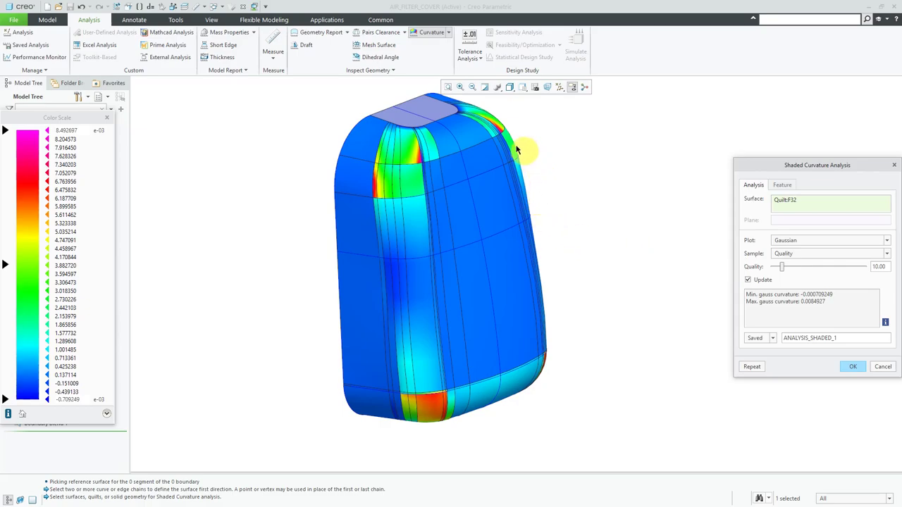
# - Inspect the curvature map, then store the analysis as a Saved analysis, ANALYSIS_SHADED_1
pyautogui.scroll(3, 444, 127)
pyautogui.moveTo(418, 165); pyautogui.dragTo(384, 190, button='middle')
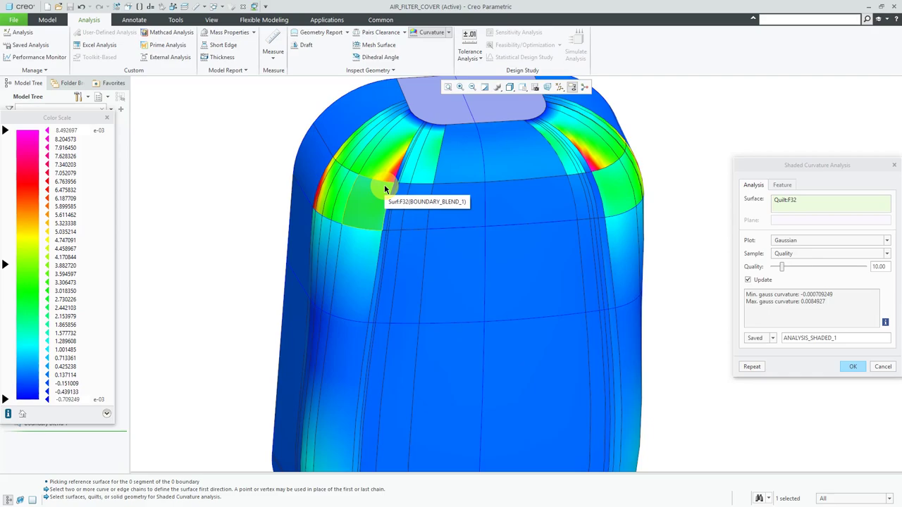
pyautogui.moveTo(384, 189)
pyautogui.mouseDown(button='middle')
pyautogui.moveTo(393, 176)
pyautogui.moveTo(448, 184)
pyautogui.moveTo(401, 183)
pyautogui.moveTo(376, 173)
pyautogui.moveTo(360, 151)
pyautogui.moveTo(393, 138)
pyautogui.moveTo(397, 176)
pyautogui.moveTo(425, 179)
pyautogui.moveTo(415, 176)
pyautogui.moveTo(428, 171)
pyautogui.moveTo(403, 176)
pyautogui.moveTo(408, 169)
pyautogui.mouseUp(button='middle')
pyautogui.scroll(-2, 405, 169)
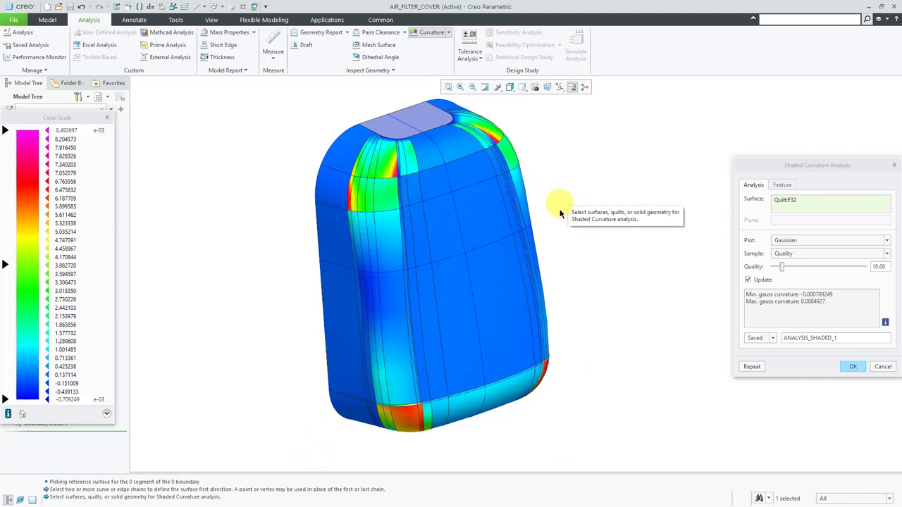
pyautogui.moveTo(775, 170); pyautogui.dragTo(726, 143)
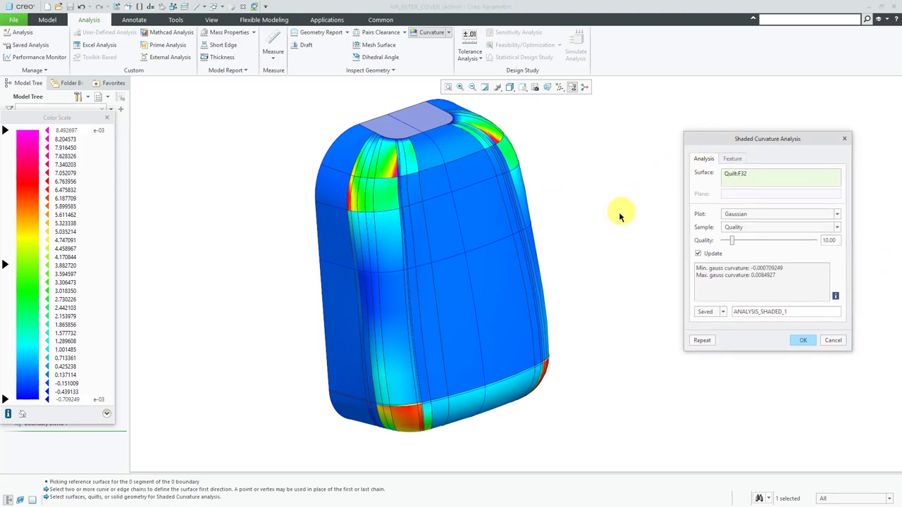
pyautogui.click(720, 312)
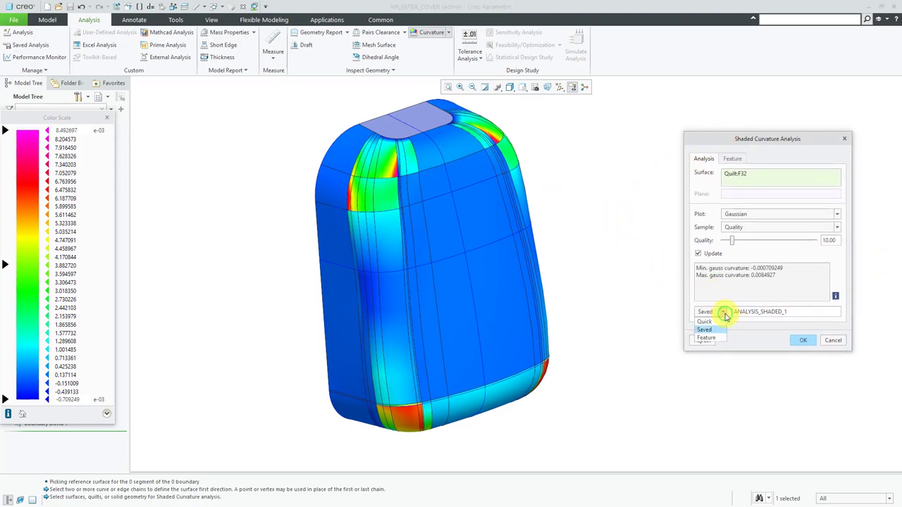
pyautogui.click(719, 312)
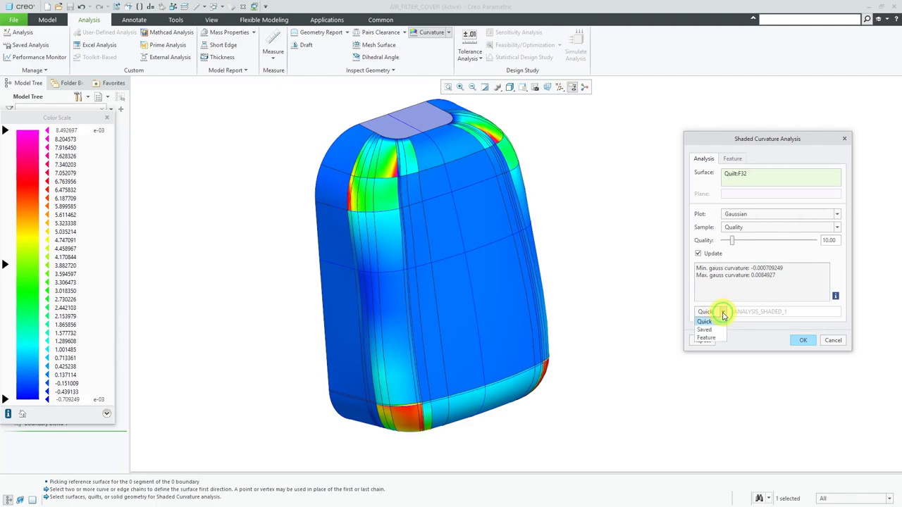
pyautogui.click(718, 330)
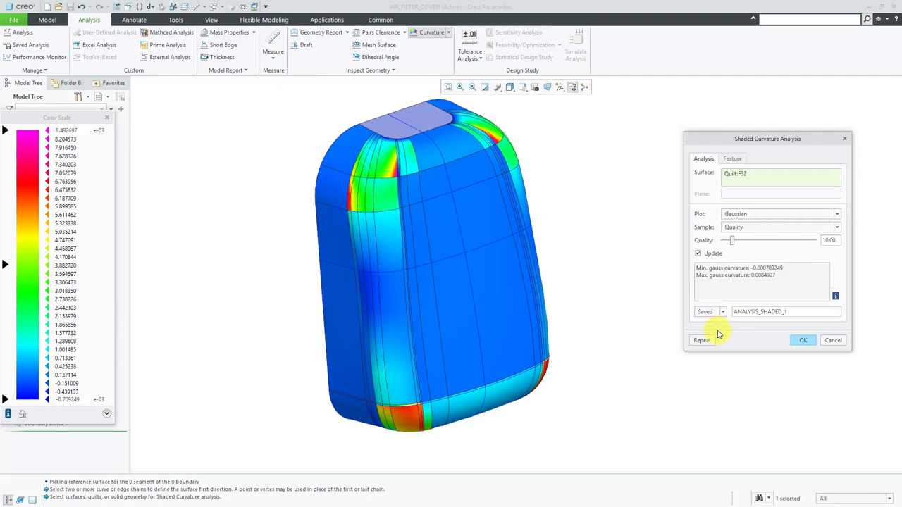
pyautogui.click(808, 343)
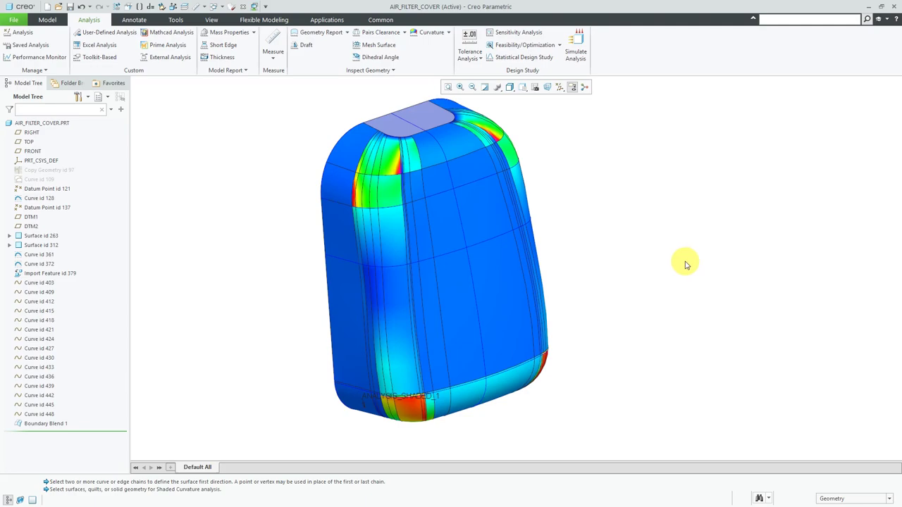
# - Hide ANALYSIS_SHADED_1 from the saved analyses list, close the list, and select the blend surface
pyautogui.moveTo(559, 282); pyautogui.dragTo(544, 272, button='middle')
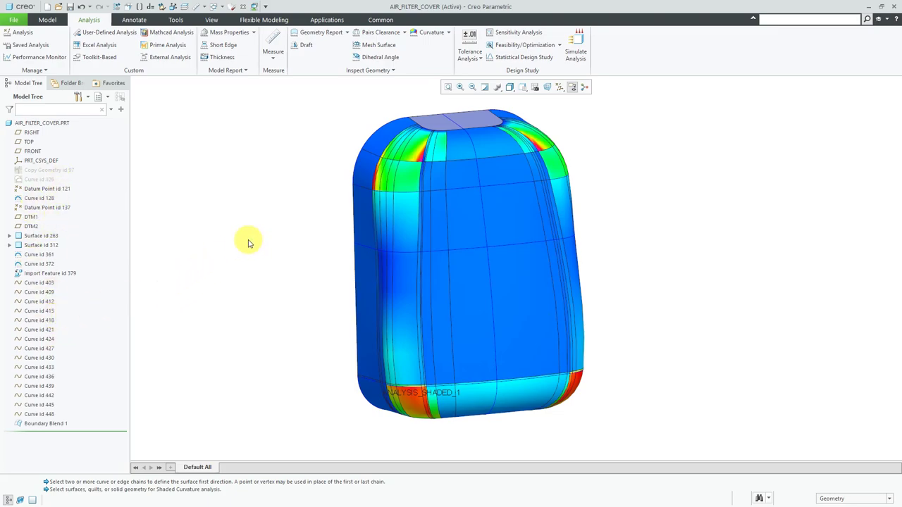
pyautogui.click(40, 46)
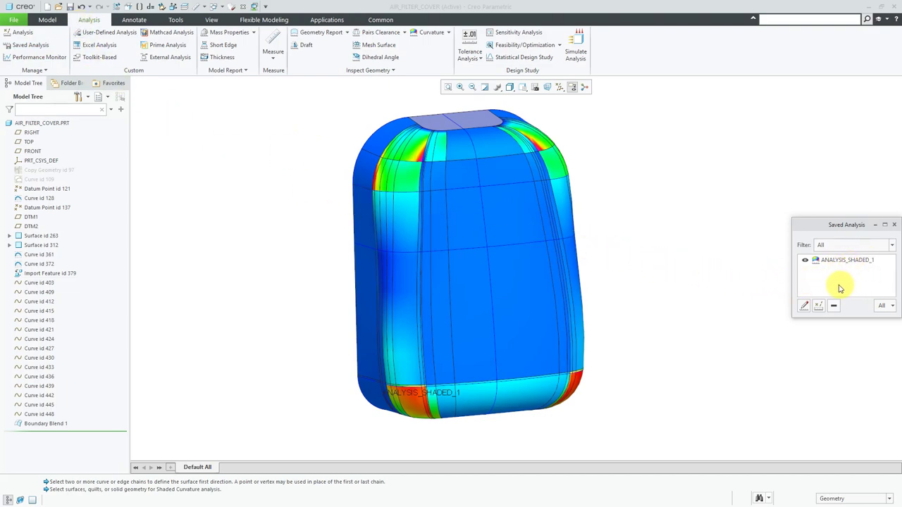
pyautogui.click(806, 260)
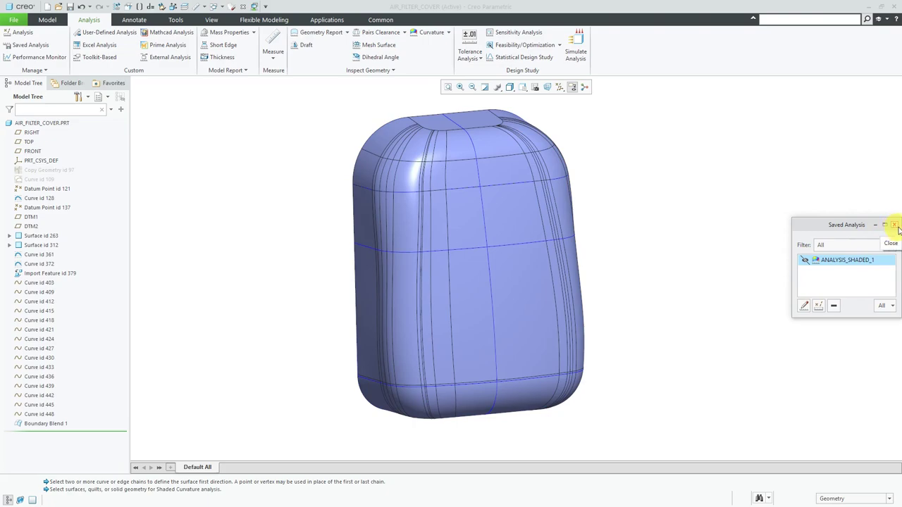
pyautogui.click(896, 226)
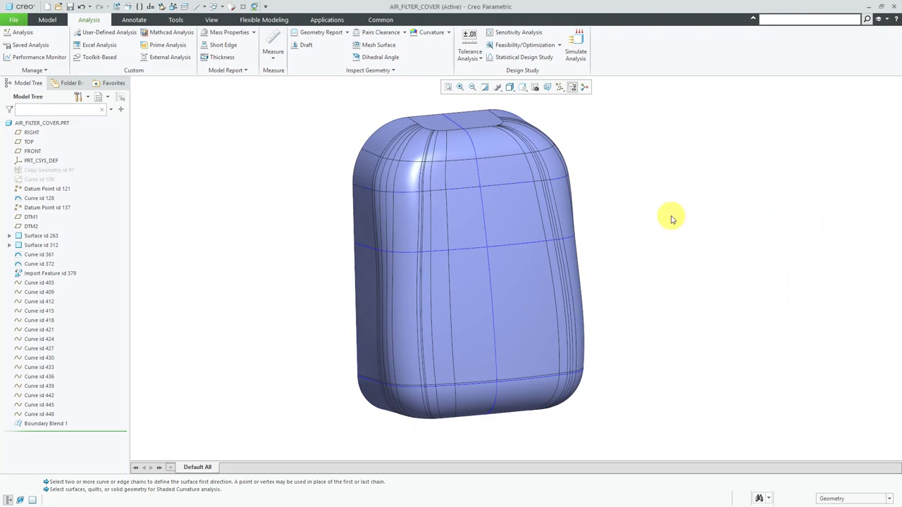
pyautogui.moveTo(570, 228)
pyautogui.mouseDown(button='middle')
pyautogui.moveTo(611, 227)
pyautogui.moveTo(563, 246)
pyautogui.moveTo(620, 237)
pyautogui.mouseUp(button='middle')
pyautogui.click(512, 228)
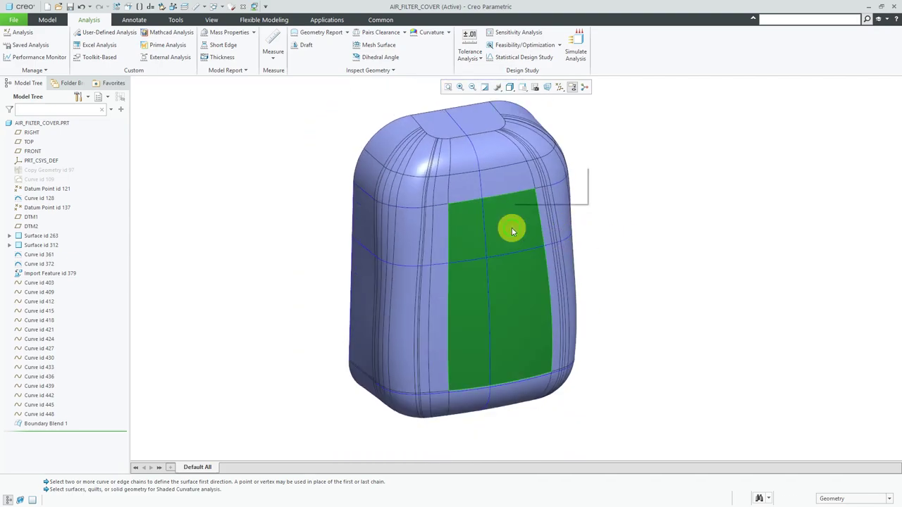
# - Edit the definition of Boundary Blend 1 and show its Control Points settings
pyautogui.click(528, 173)
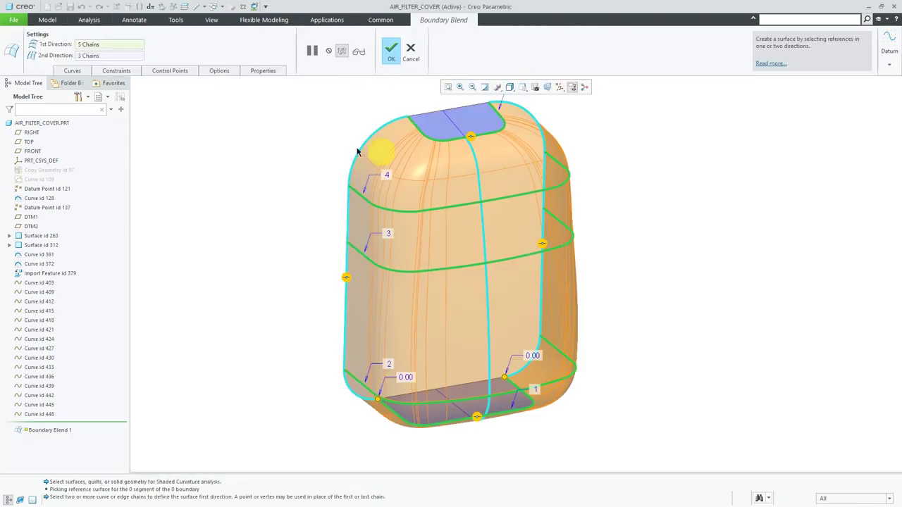
pyautogui.click(163, 71)
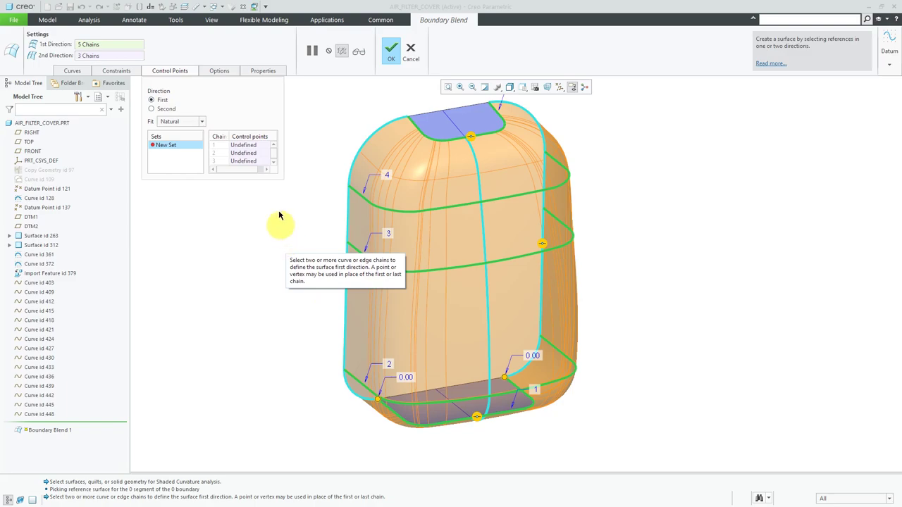
# - Define the first control-point set, linking a corner vertex to matching points on each chain
pyautogui.click(243, 145)
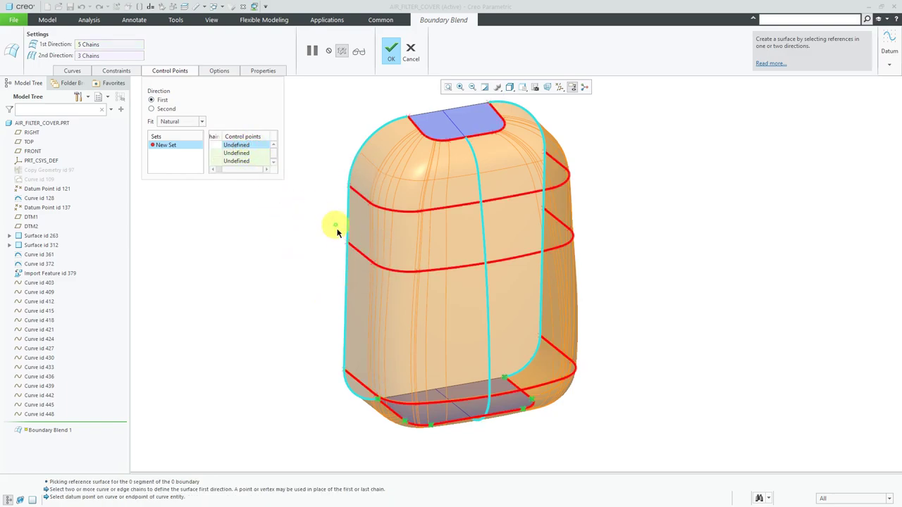
pyautogui.moveTo(425, 256); pyautogui.dragTo(404, 190, button='middle')
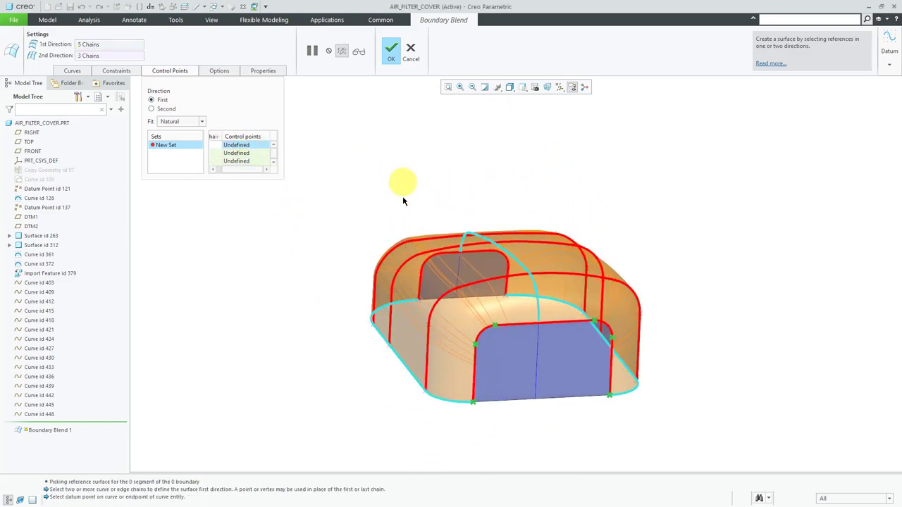
pyautogui.scroll(-5, 493, 416)
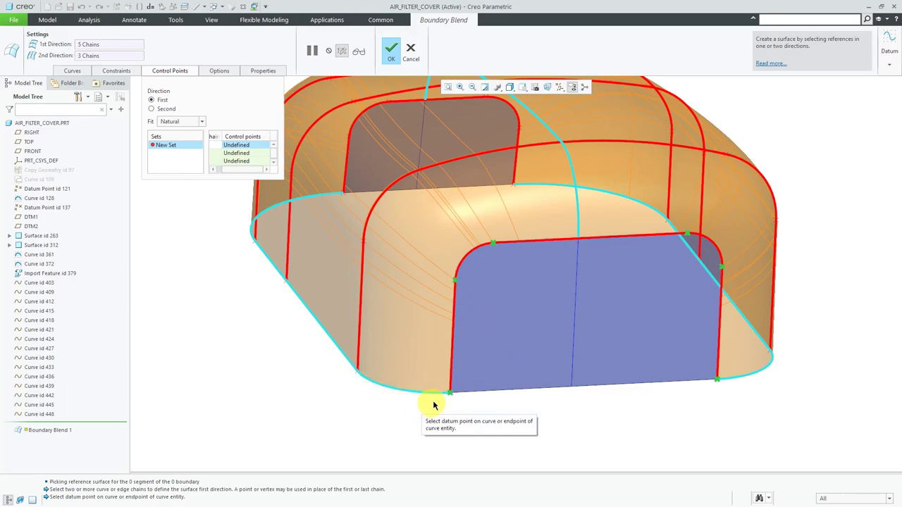
pyautogui.click(456, 280)
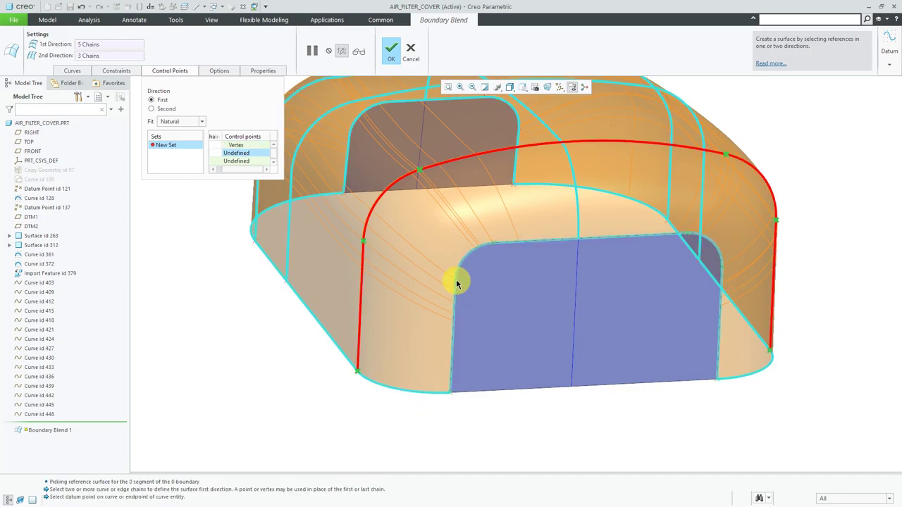
pyautogui.scroll(3, 514, 353)
pyautogui.moveTo(512, 353)
pyautogui.mouseDown(button='middle')
pyautogui.moveTo(535, 349)
pyautogui.moveTo(538, 367)
pyautogui.moveTo(519, 376)
pyautogui.mouseUp(button='middle')
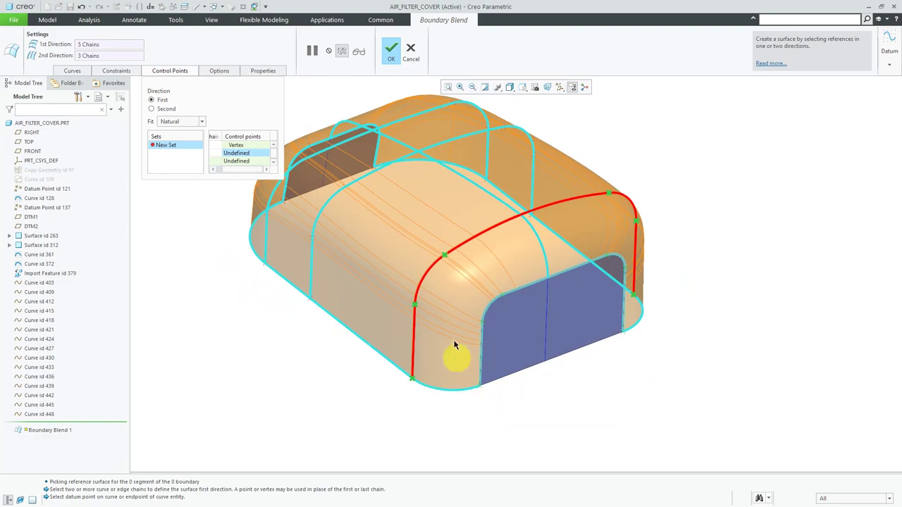
pyautogui.click(416, 306)
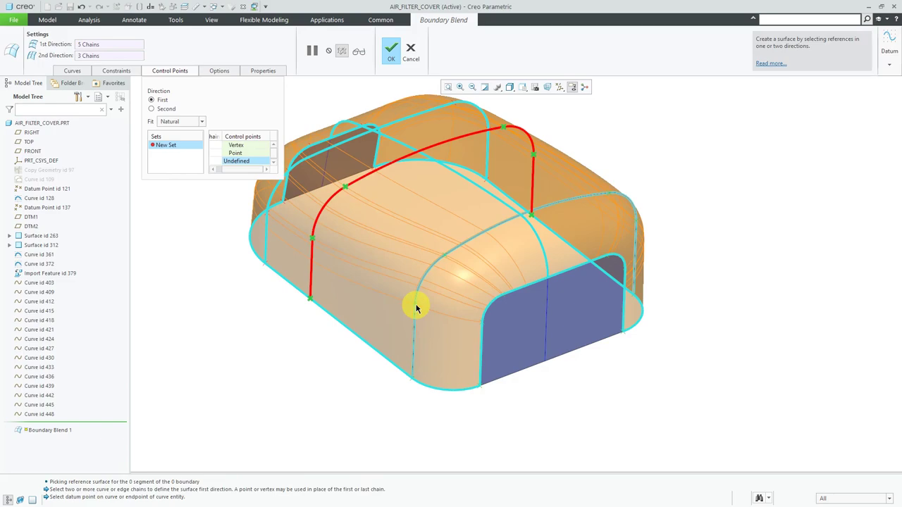
pyautogui.click(314, 240)
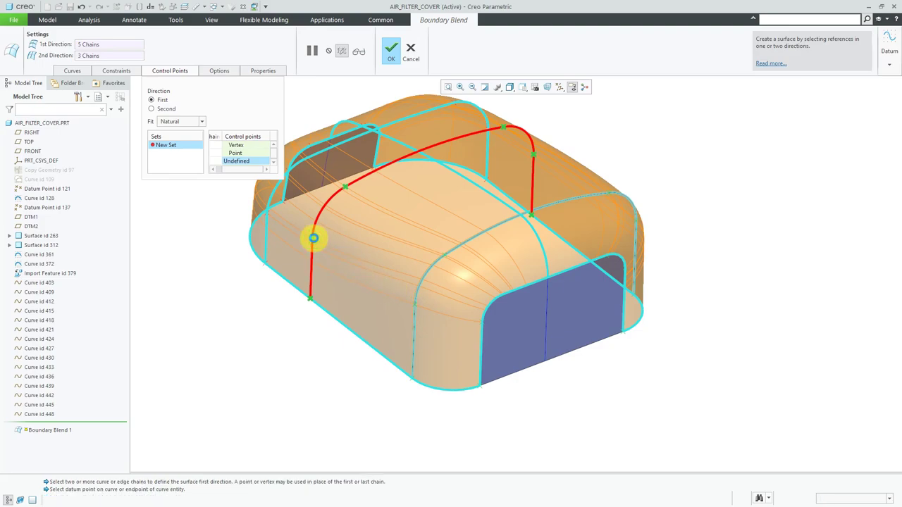
pyautogui.click(268, 218)
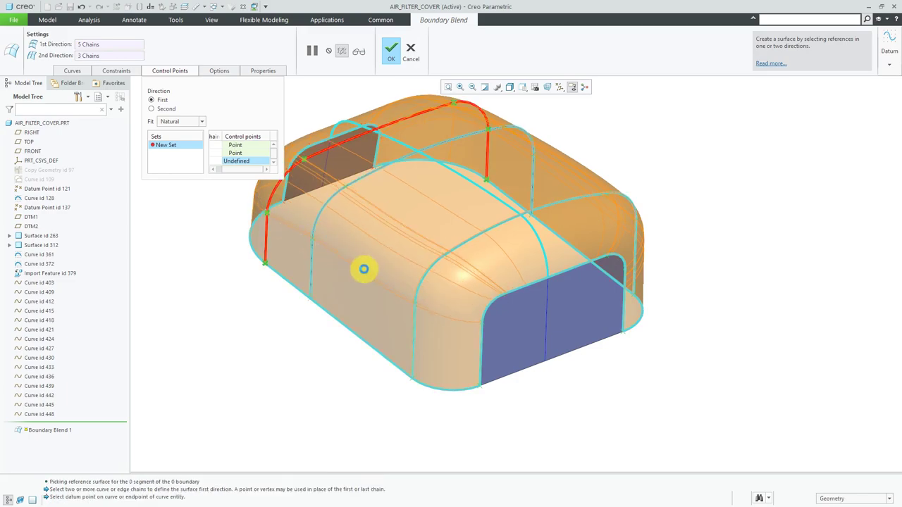
pyautogui.scroll(-2, 423, 302)
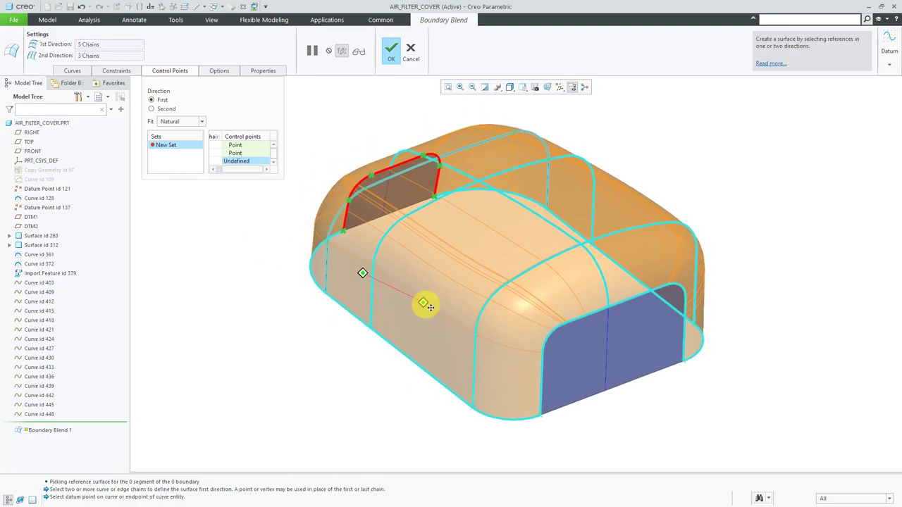
pyautogui.scroll(-1, 387, 225)
pyautogui.scroll(-1, 387, 226)
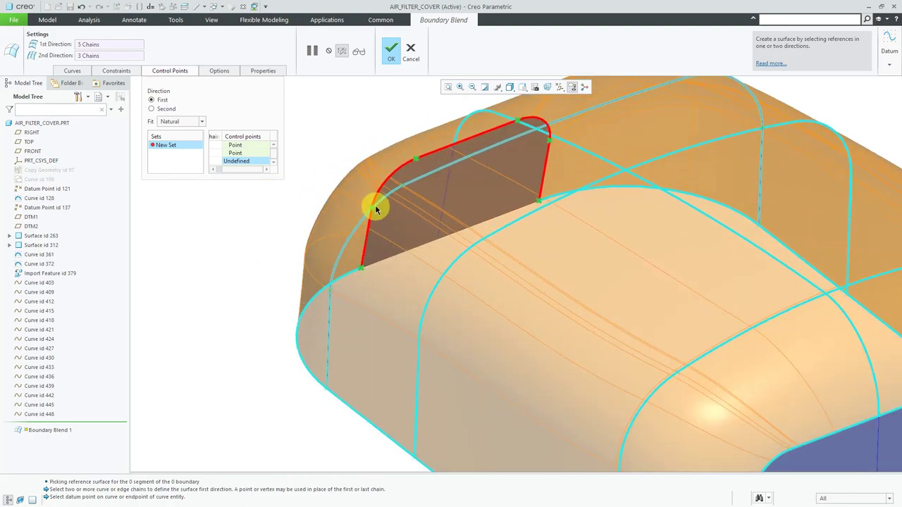
pyautogui.scroll(-1, 388, 221)
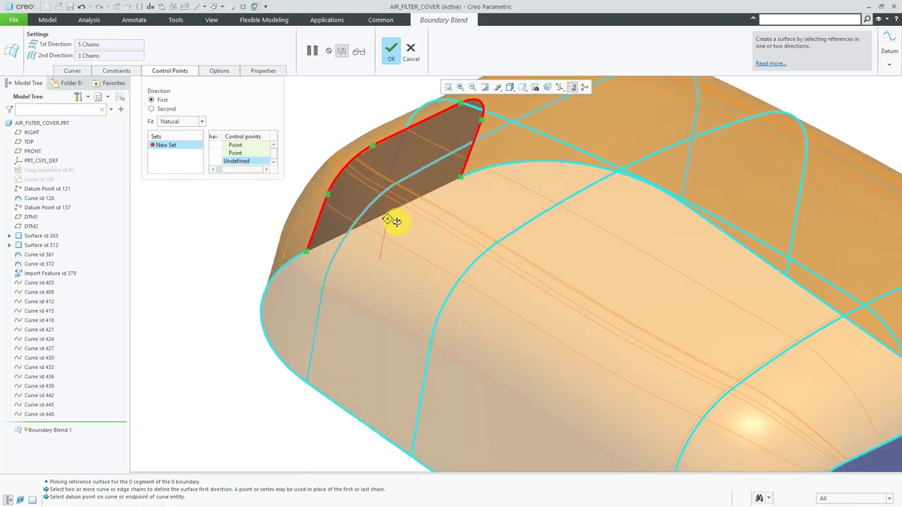
pyautogui.click(329, 198)
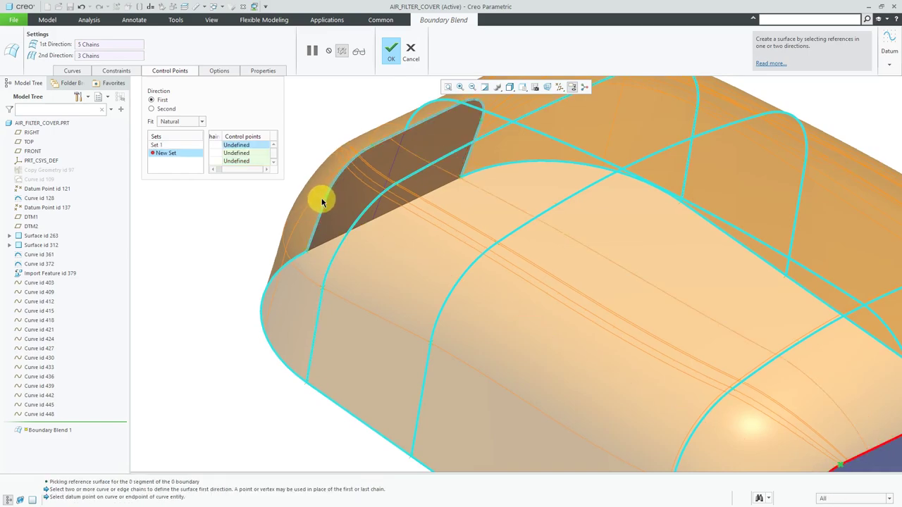
# - Add a second control-point set from the end-boundary corner vertex across all chains
pyautogui.moveTo(316, 195); pyautogui.dragTo(322, 202, button='middle')
pyautogui.scroll(2, 322, 203)
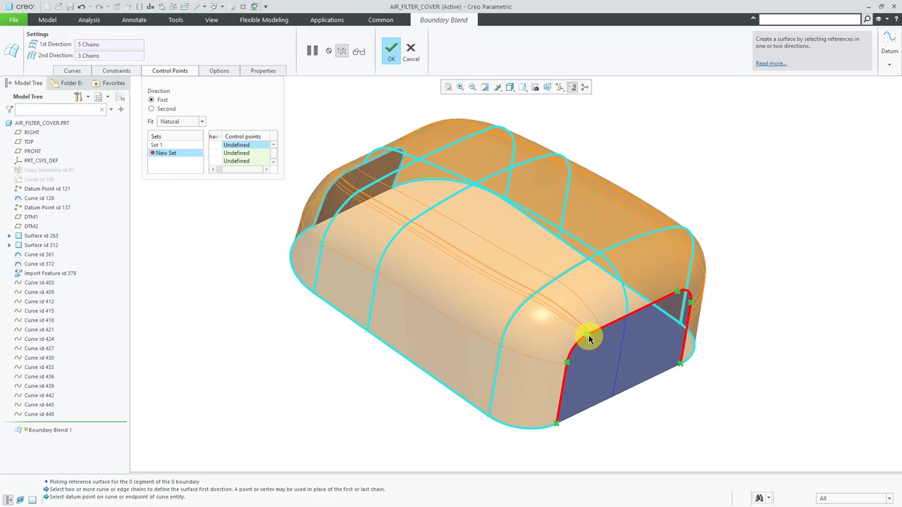
pyautogui.click(583, 334)
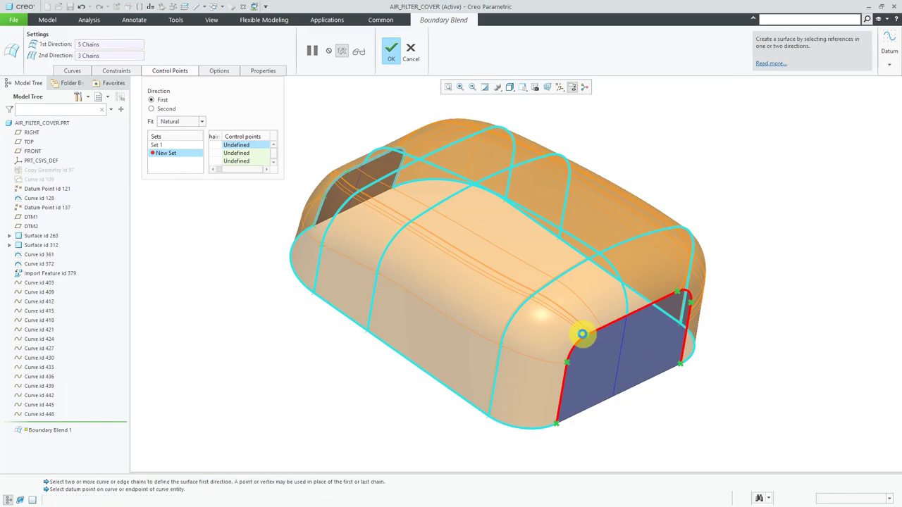
pyautogui.click(533, 297)
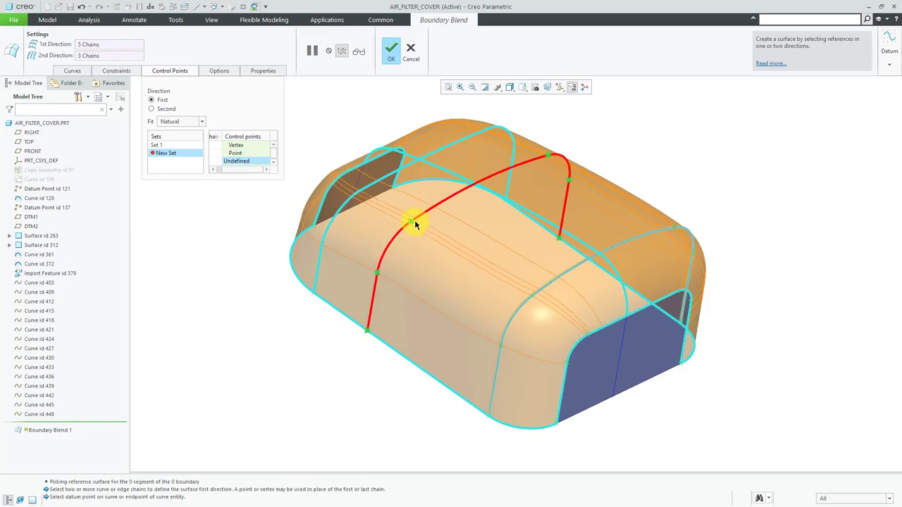
pyautogui.click(413, 223)
pyautogui.click(373, 204)
pyautogui.click(354, 180)
pyautogui.click(348, 169)
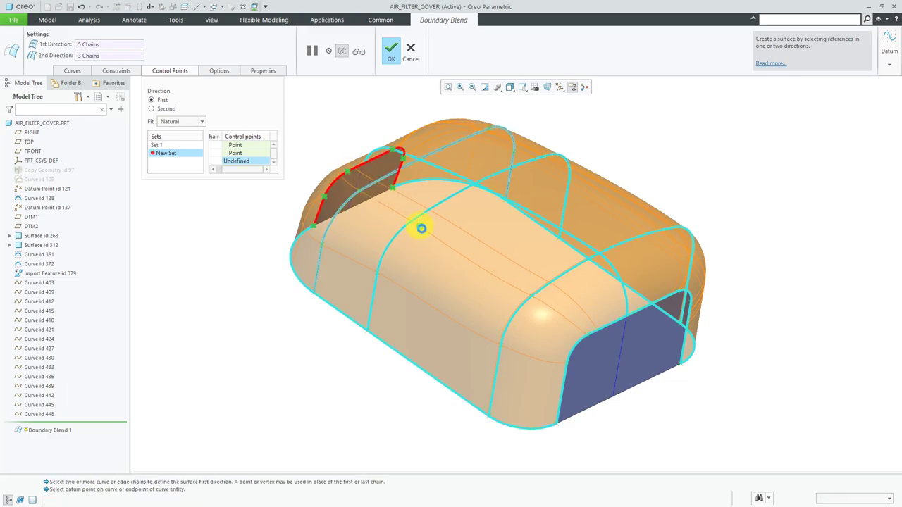
# - Add a third control-point set starting from a vertex on the bottom side
pyautogui.moveTo(433, 256)
pyautogui.mouseDown(button='middle')
pyautogui.moveTo(381, 248)
pyautogui.moveTo(419, 317)
pyautogui.moveTo(437, 317)
pyautogui.moveTo(419, 286)
pyautogui.moveTo(390, 286)
pyautogui.mouseUp(button='middle')
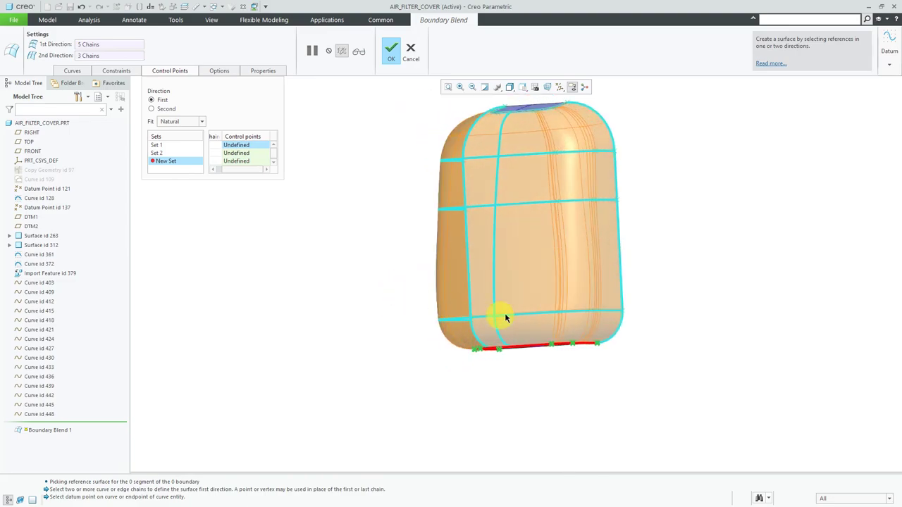
pyautogui.scroll(5, 582, 238)
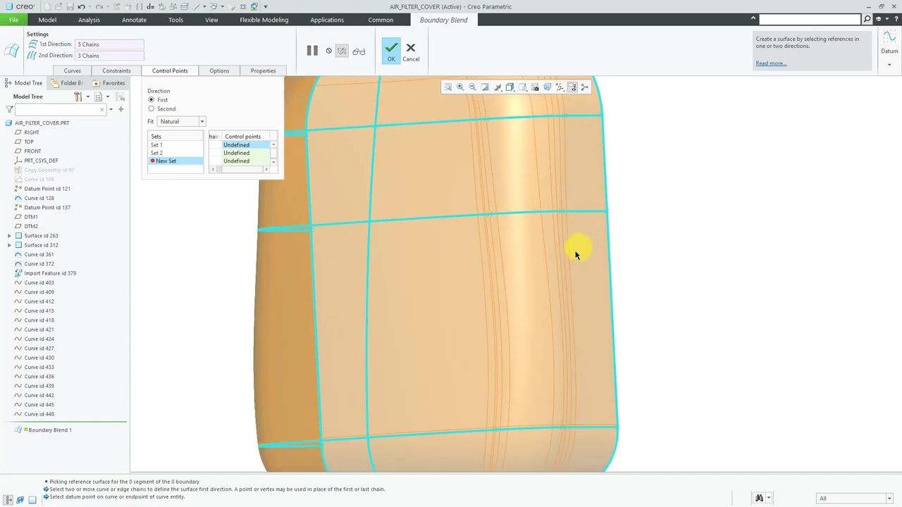
pyautogui.scroll(-3, 552, 266)
pyautogui.moveTo(552, 266); pyautogui.dragTo(609, 232, button='middle')
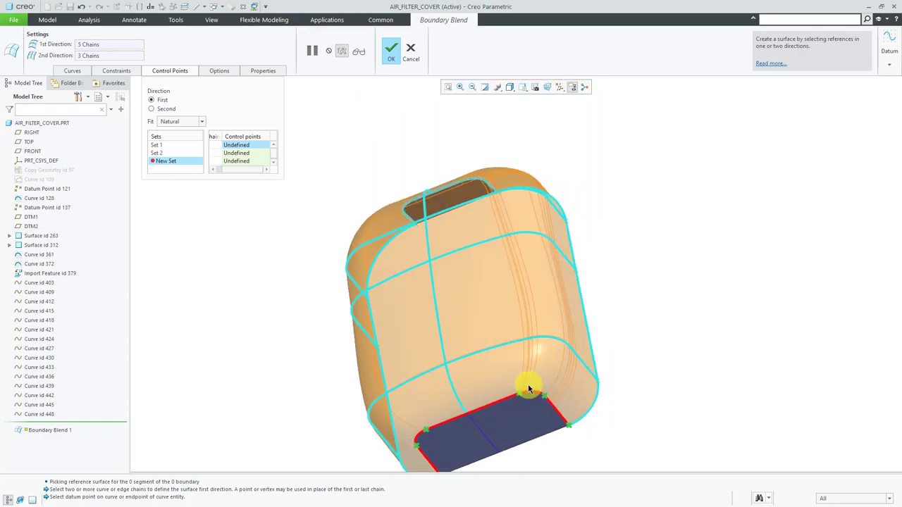
pyautogui.click(528, 344)
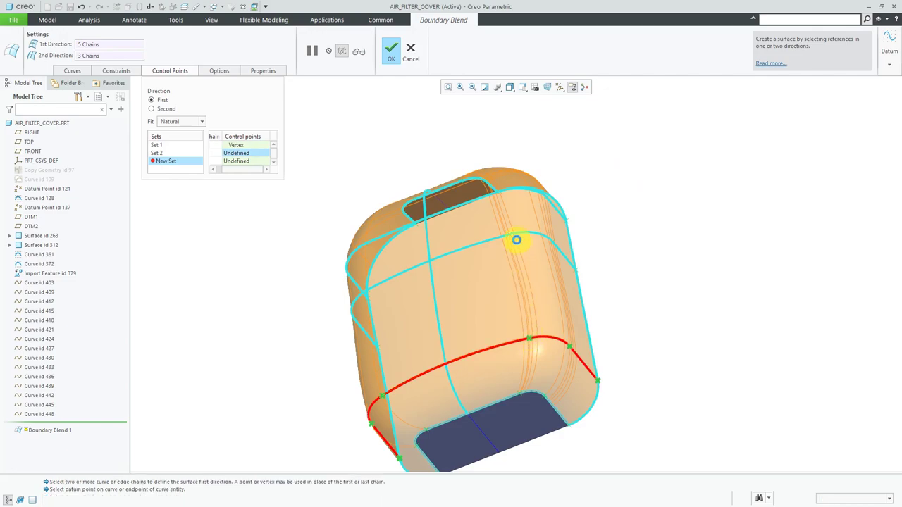
pyautogui.click(517, 240)
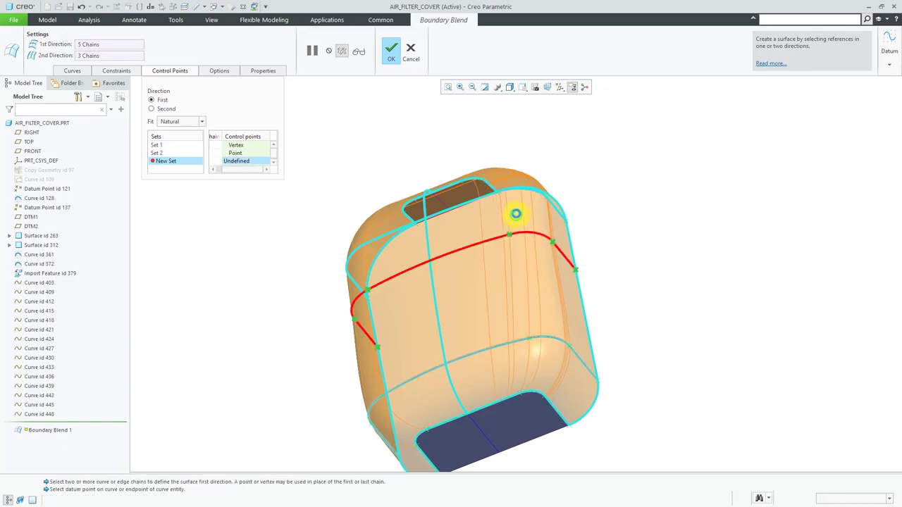
pyautogui.click(516, 194)
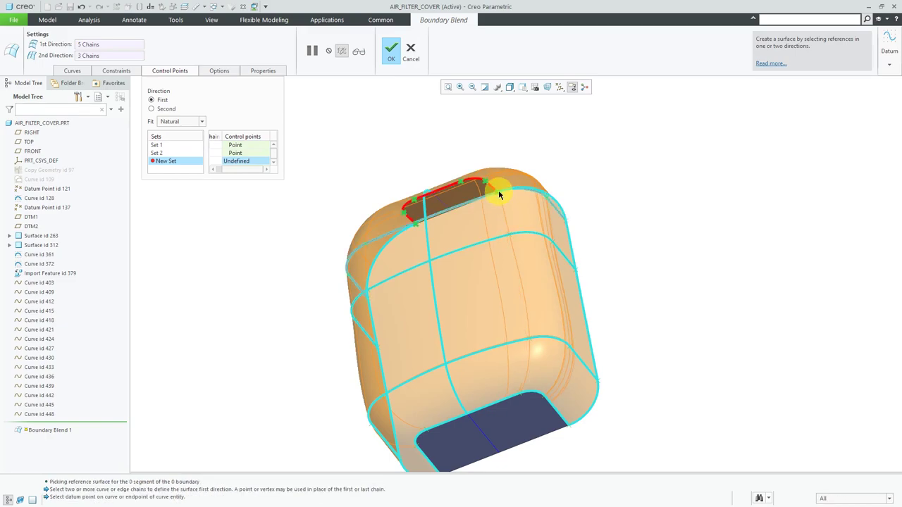
pyautogui.click(462, 185)
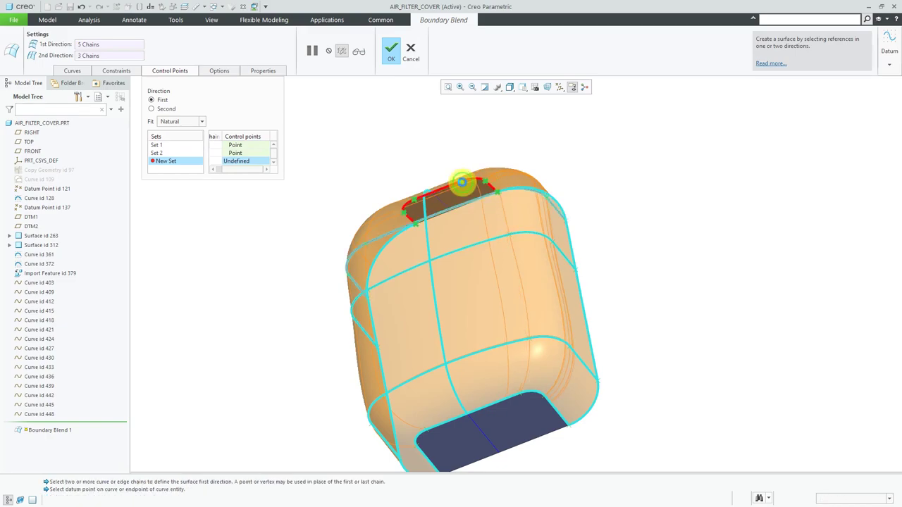
# - Add a fourth set from the bottom loop up to the top recess loop, then complete the blend
pyautogui.click(543, 398)
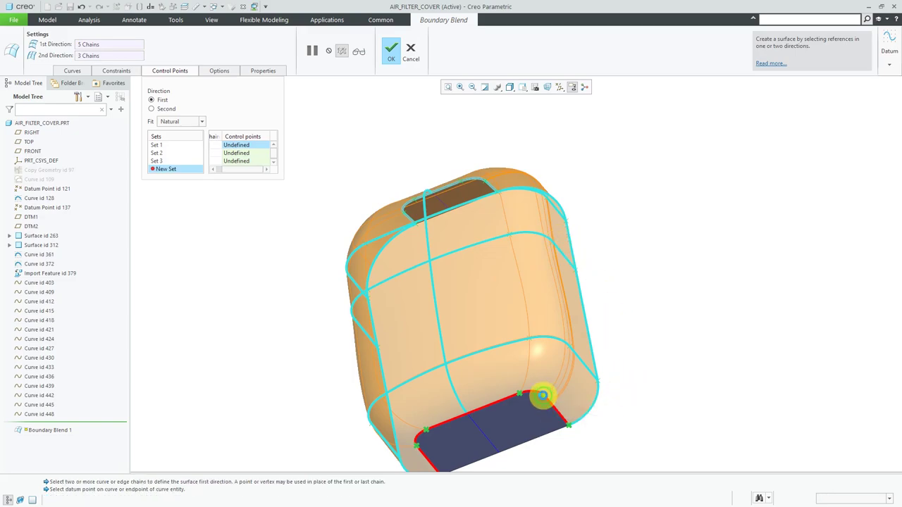
pyautogui.click(571, 350)
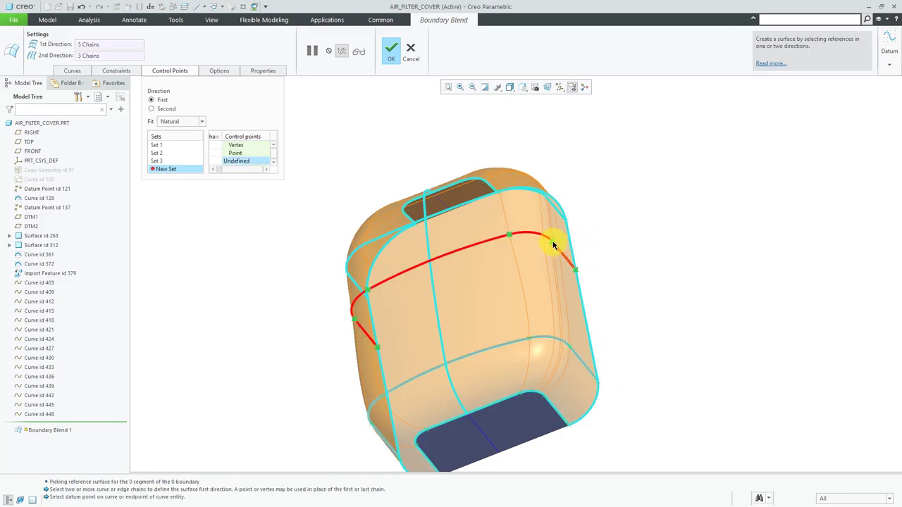
pyautogui.click(557, 214)
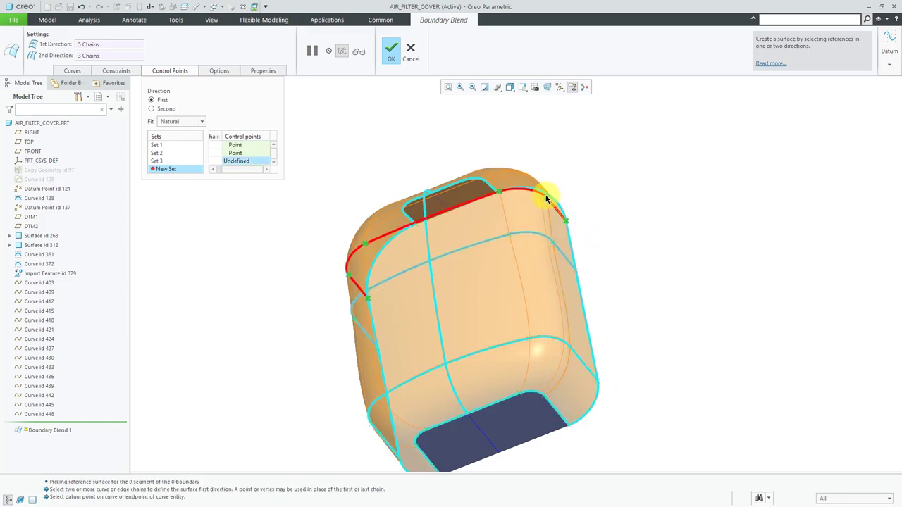
pyautogui.click(505, 180)
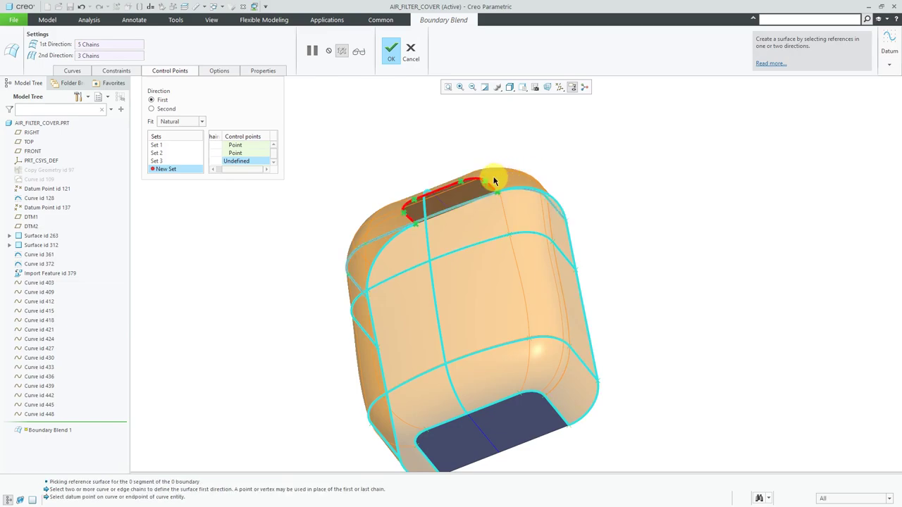
pyautogui.click(486, 182)
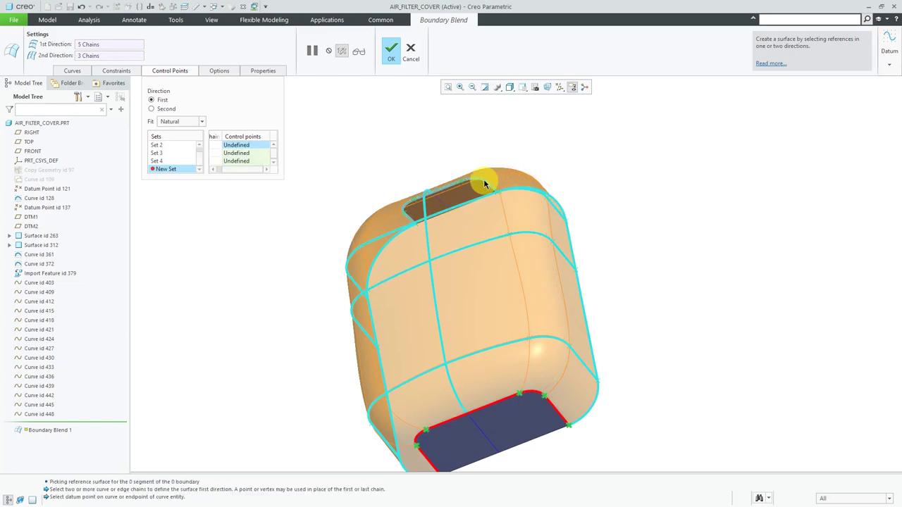
pyautogui.moveTo(487, 234)
pyautogui.mouseDown(button='middle')
pyautogui.moveTo(562, 264)
pyautogui.moveTo(514, 244)
pyautogui.moveTo(482, 250)
pyautogui.moveTo(512, 236)
pyautogui.moveTo(505, 226)
pyautogui.mouseUp(button='middle')
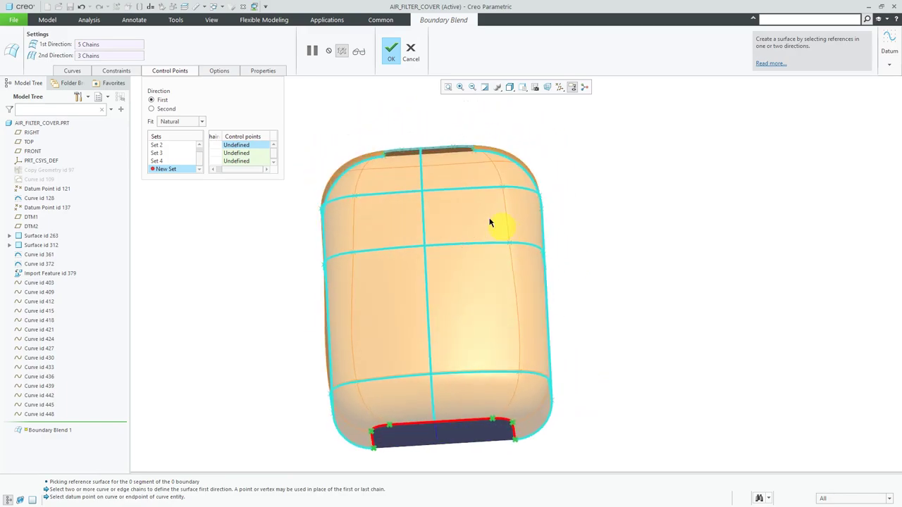
pyautogui.click(392, 49)
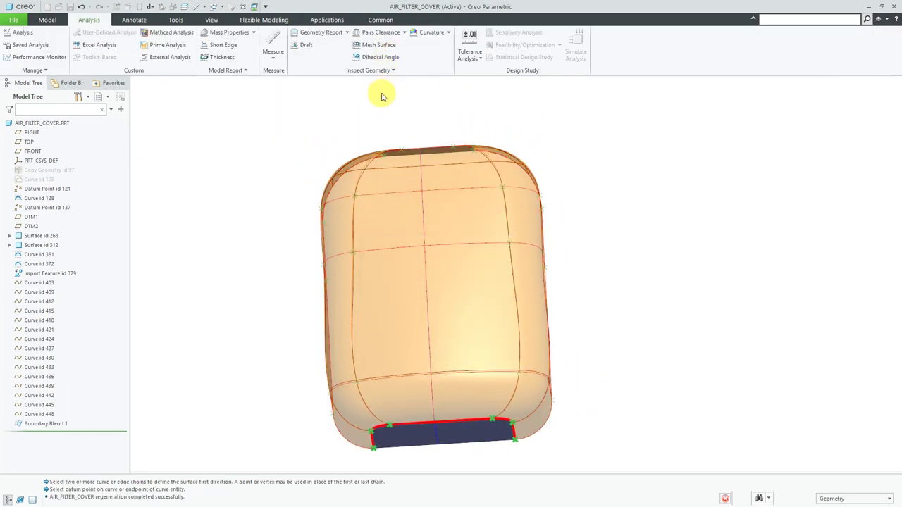
pyautogui.click(34, 47)
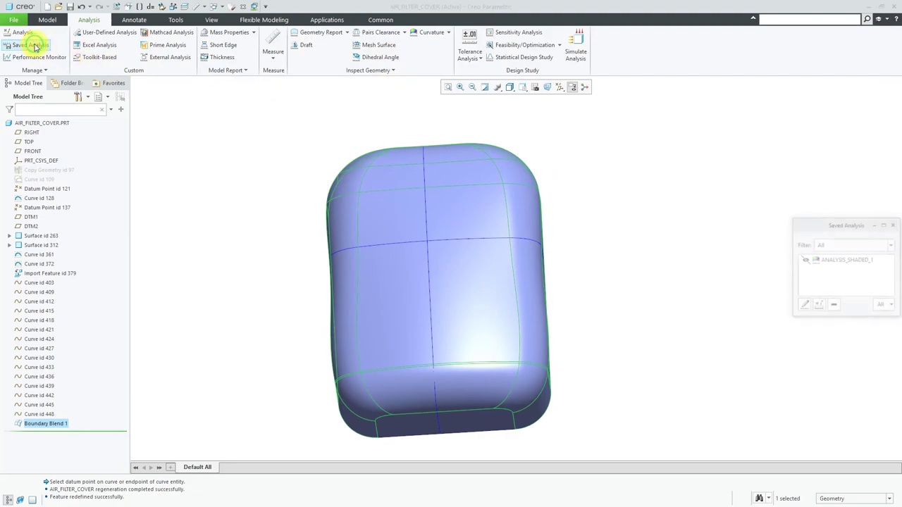
pyautogui.click(806, 260)
pyautogui.moveTo(568, 242)
pyautogui.mouseDown(button='middle')
pyautogui.moveTo(627, 253)
pyautogui.moveTo(570, 268)
pyautogui.moveTo(566, 236)
pyautogui.moveTo(514, 160)
pyautogui.mouseUp(button='middle')
pyautogui.scroll(3, 484, 127)
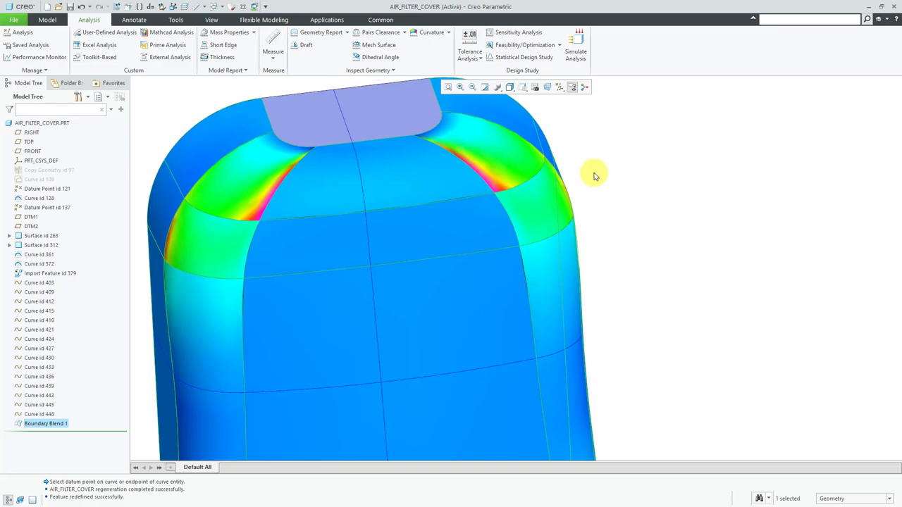
pyautogui.scroll(-2, 507, 162)
pyautogui.moveTo(429, 204); pyautogui.dragTo(375, 145, button='middle')
pyautogui.click(29, 45)
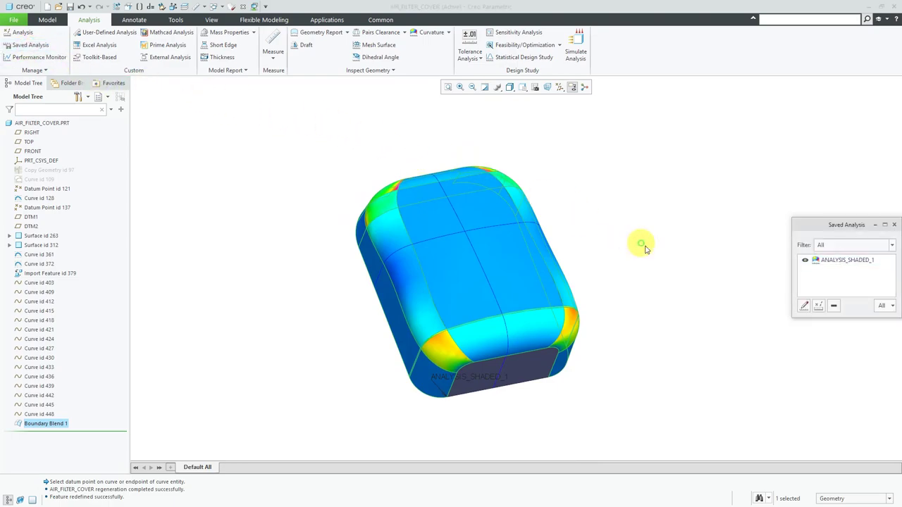
pyautogui.click(805, 263)
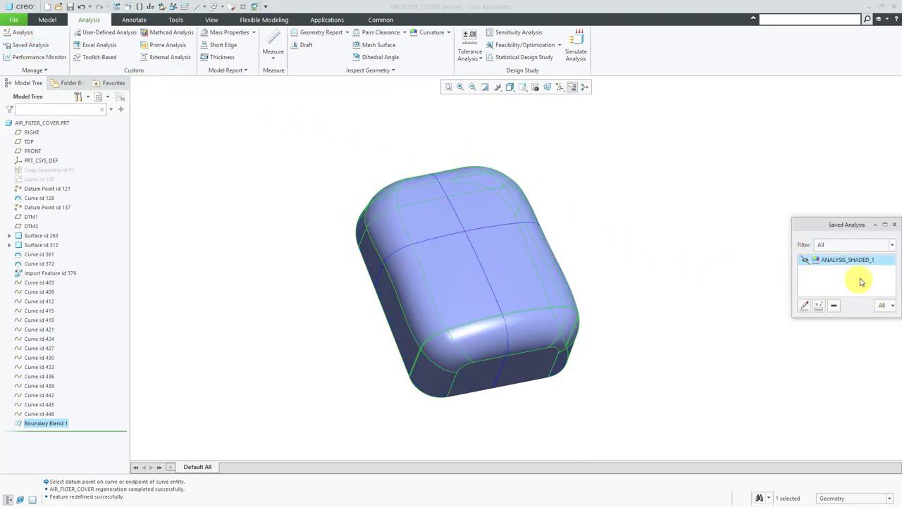
pyautogui.click(895, 224)
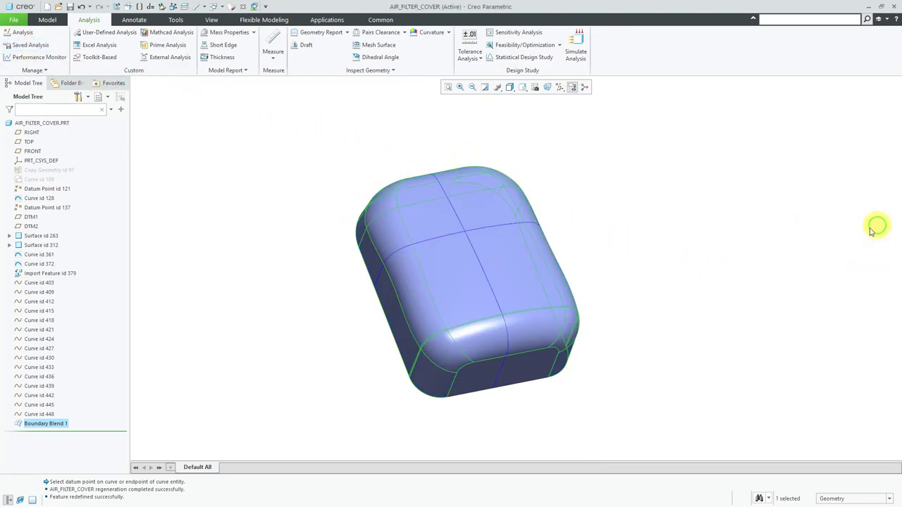
pyautogui.click(519, 269)
# - Reopen Boundary Blend 1 and set both the bottom and top recess boundaries to Tangent
pyautogui.click(541, 223)
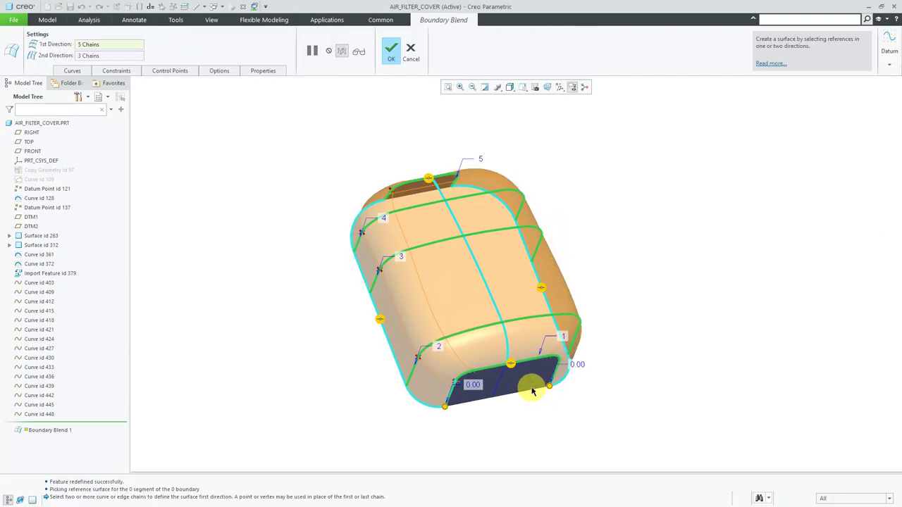
pyautogui.scroll(-2, 516, 369)
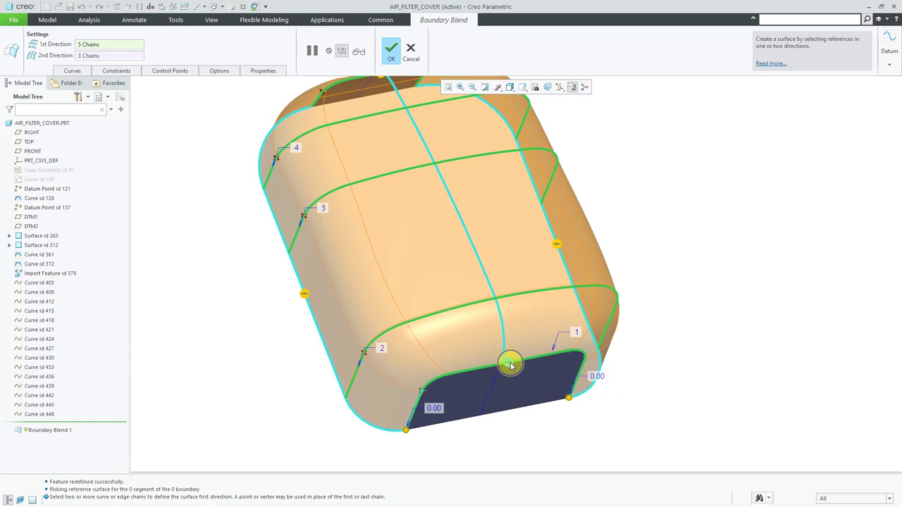
pyautogui.rightClick(512, 365)
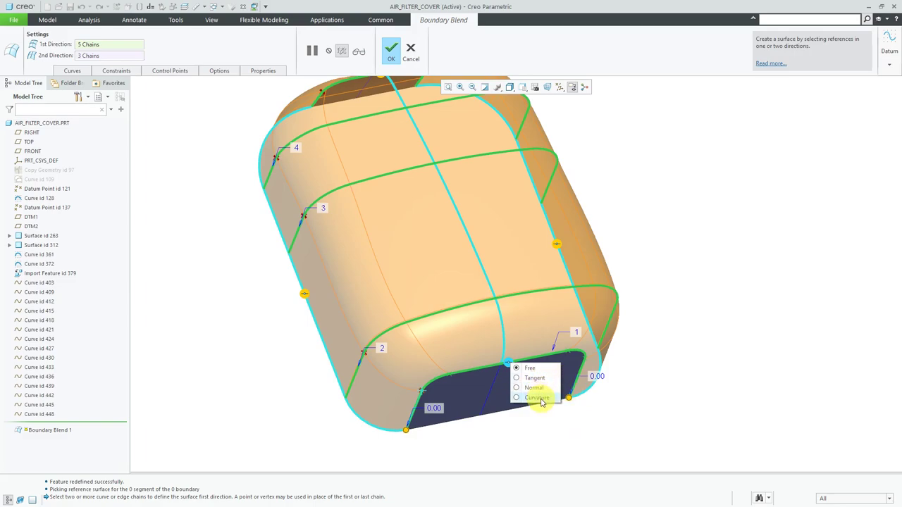
pyautogui.click(535, 379)
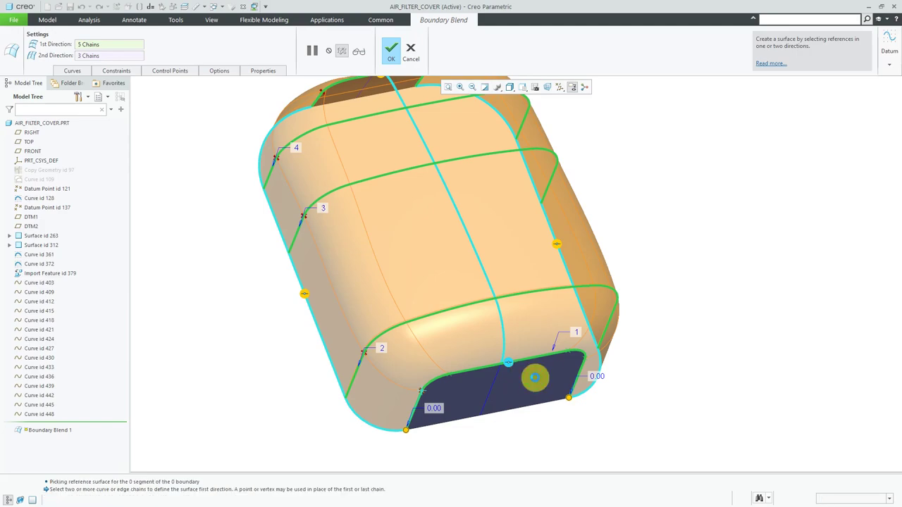
pyautogui.scroll(-3, 524, 414)
pyautogui.moveTo(513, 283)
pyautogui.mouseDown(button='middle')
pyautogui.moveTo(510, 275)
pyautogui.moveTo(514, 300)
pyautogui.mouseUp(button='middle')
pyautogui.scroll(5, 430, 172)
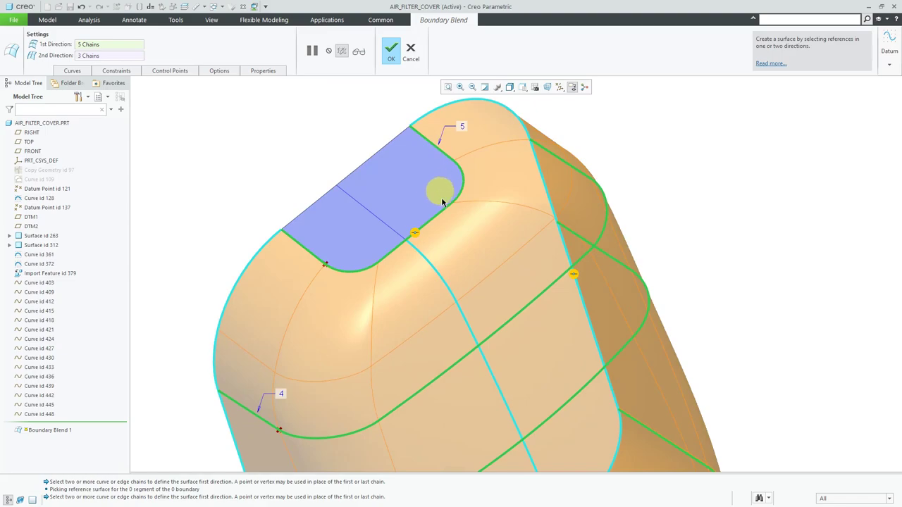
pyautogui.rightClick(416, 236)
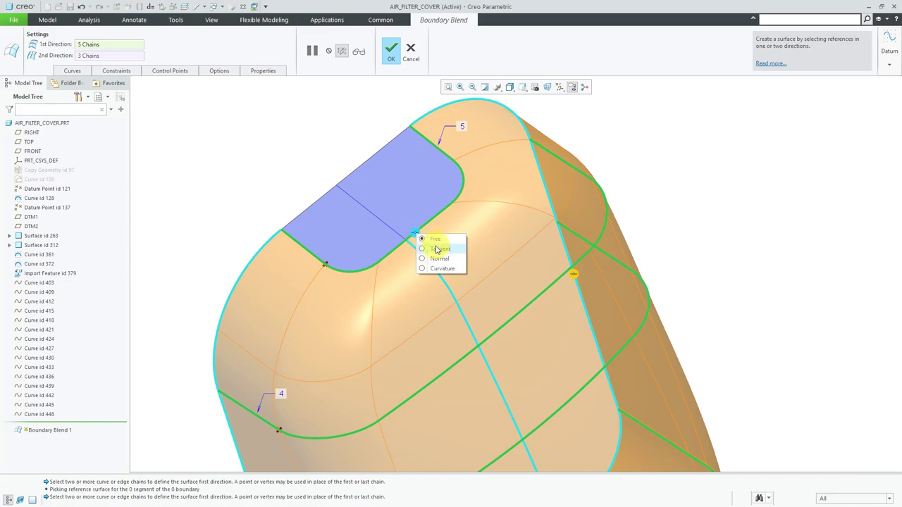
pyautogui.click(436, 249)
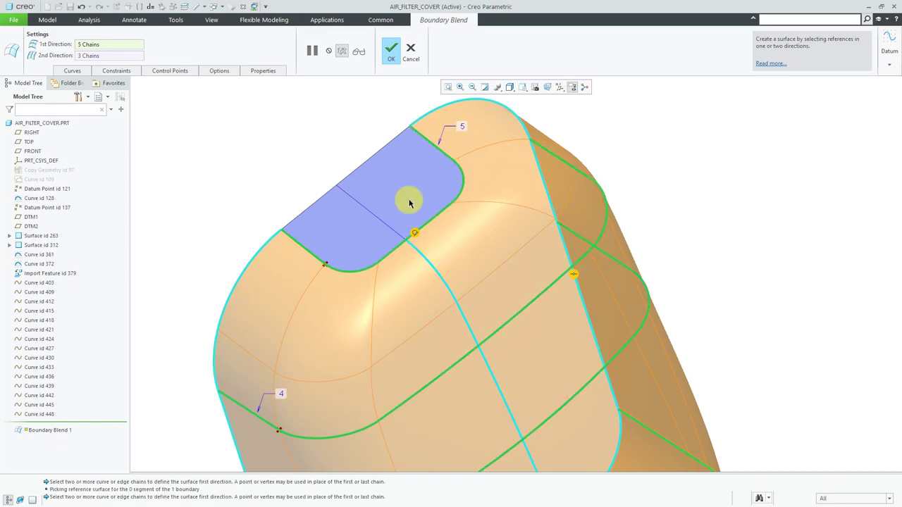
# - In the boundary constraints, select the Direction 2-First chain boundary
pyautogui.click(121, 70)
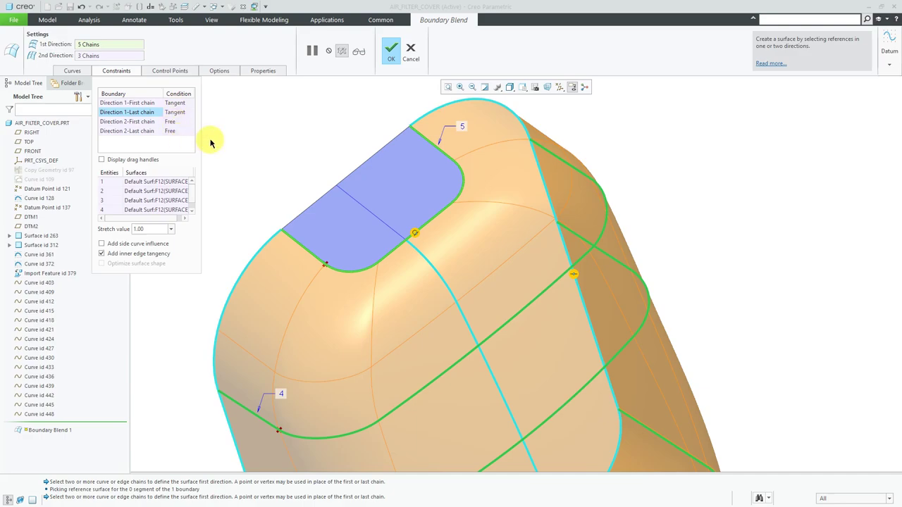
pyautogui.scroll(5, 435, 234)
pyautogui.moveTo(437, 232); pyautogui.dragTo(473, 177, button='middle')
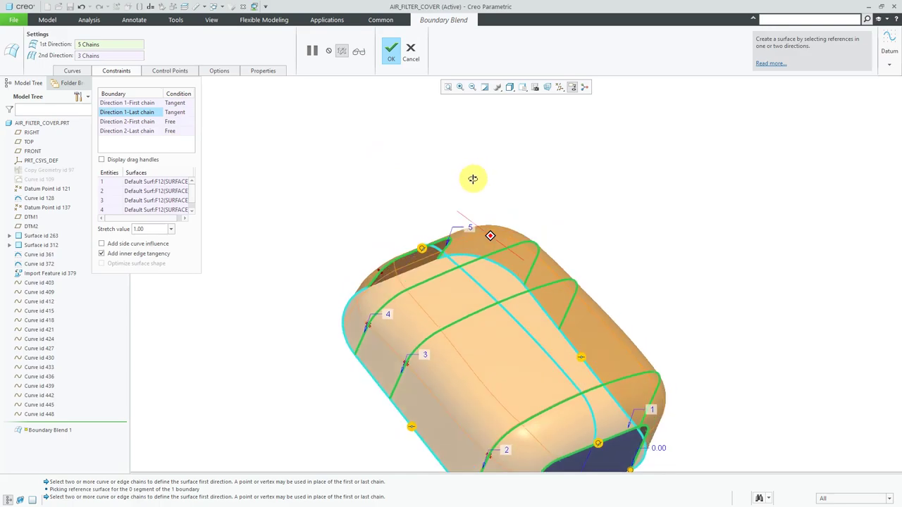
pyautogui.click(150, 122)
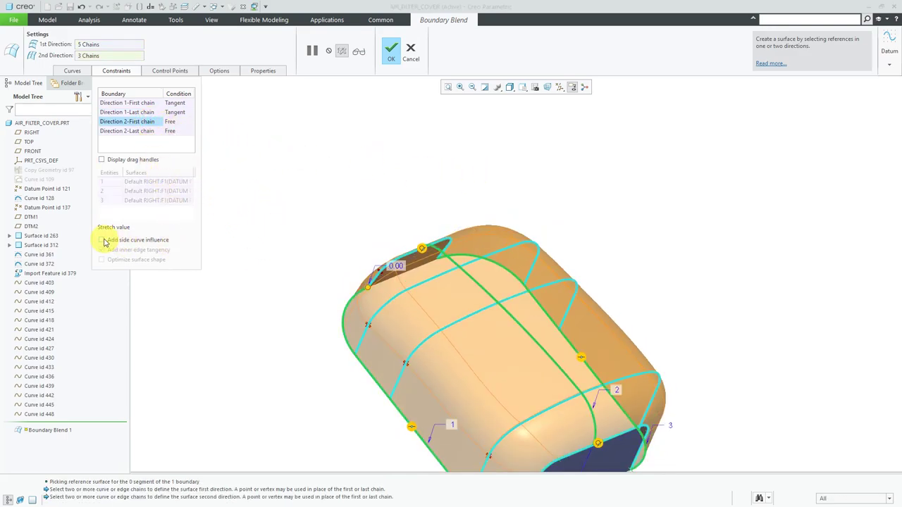
# - Turn on Add side curve influence and regenerate the boundary blend
pyautogui.scroll(3, 415, 363)
pyautogui.moveTo(416, 363)
pyautogui.mouseDown(button='middle')
pyautogui.moveTo(439, 318)
pyautogui.moveTo(440, 352)
pyautogui.moveTo(402, 362)
pyautogui.mouseUp(button='middle')
pyautogui.scroll(-3, 405, 374)
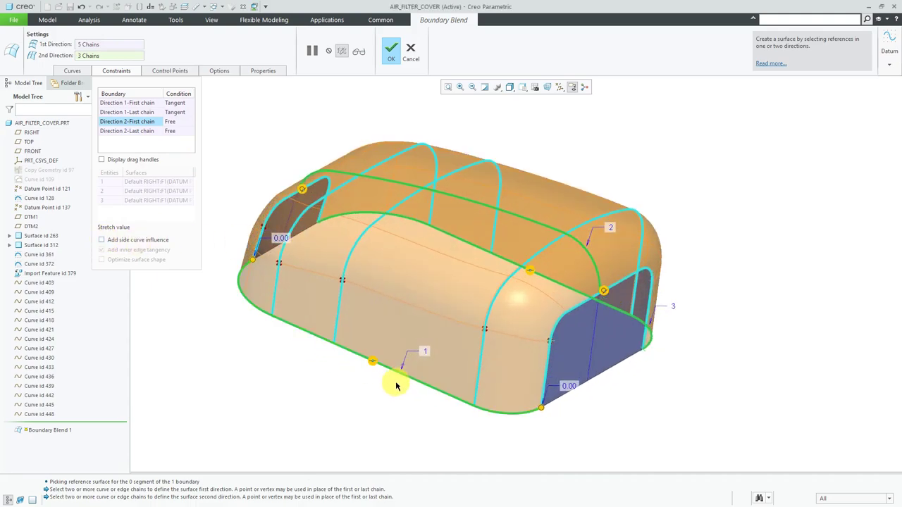
pyautogui.scroll(-2, 397, 379)
pyautogui.keyDown('shift'); pyautogui.moveTo(393, 390); pyautogui.dragTo(447, 369, button='middle'); pyautogui.keyUp('shift')
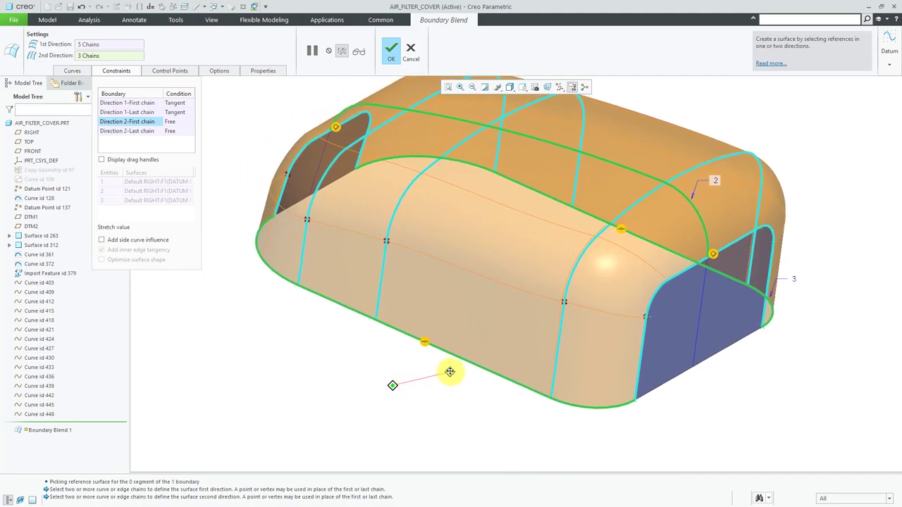
pyautogui.click(129, 241)
pyautogui.click(101, 240)
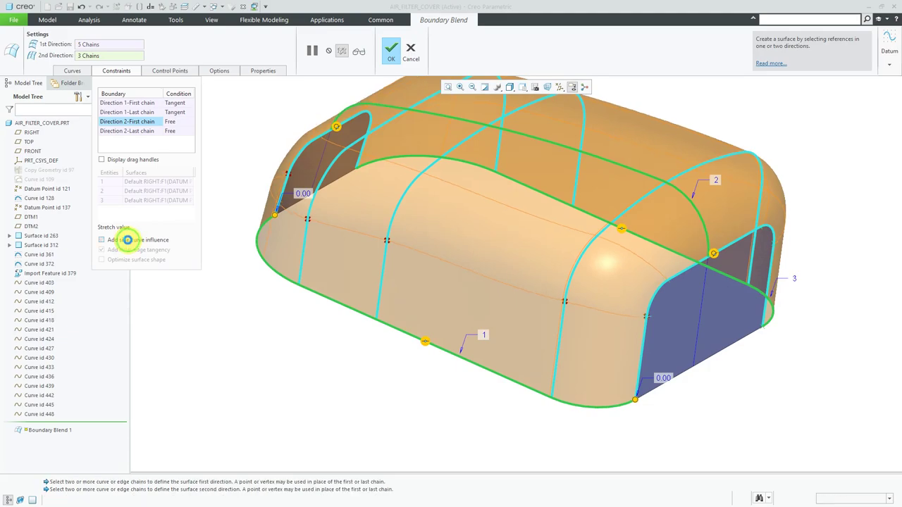
pyautogui.click(127, 239)
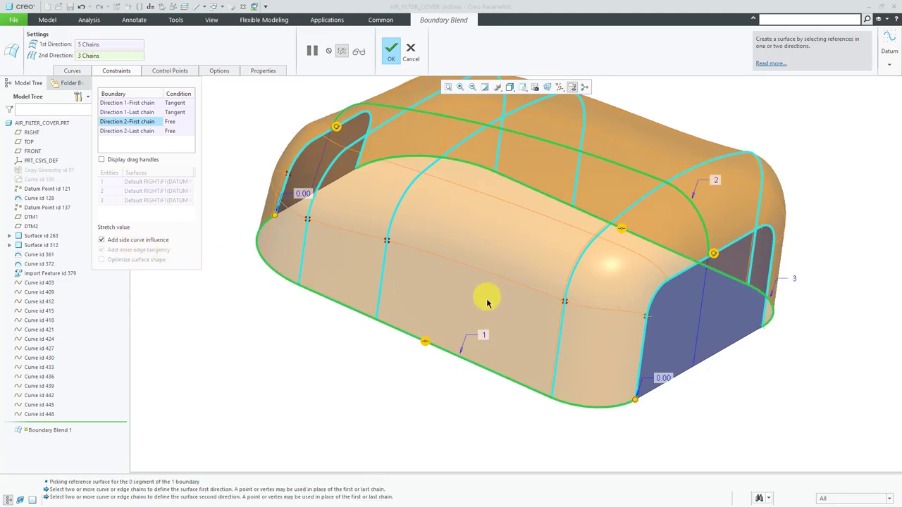
pyautogui.click(392, 50)
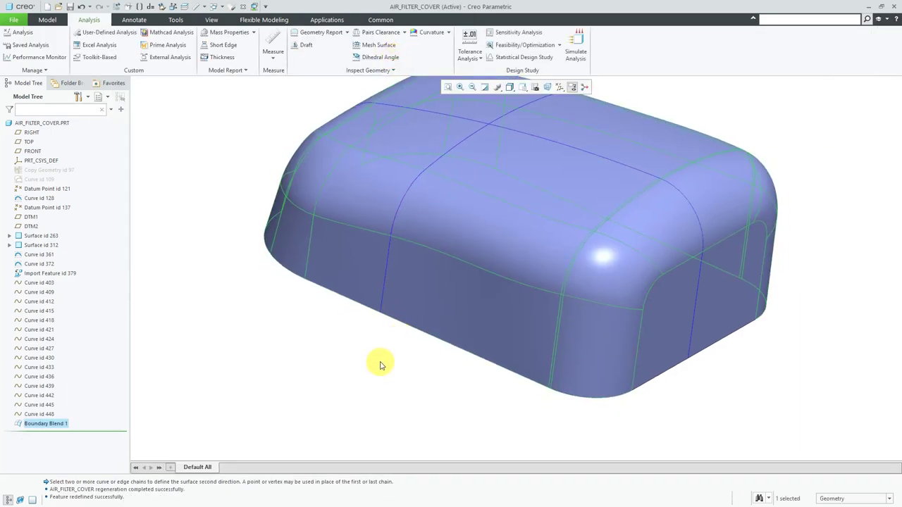
pyautogui.scroll(-3, 380, 359)
pyautogui.moveTo(467, 248); pyautogui.dragTo(364, 197, button='middle')
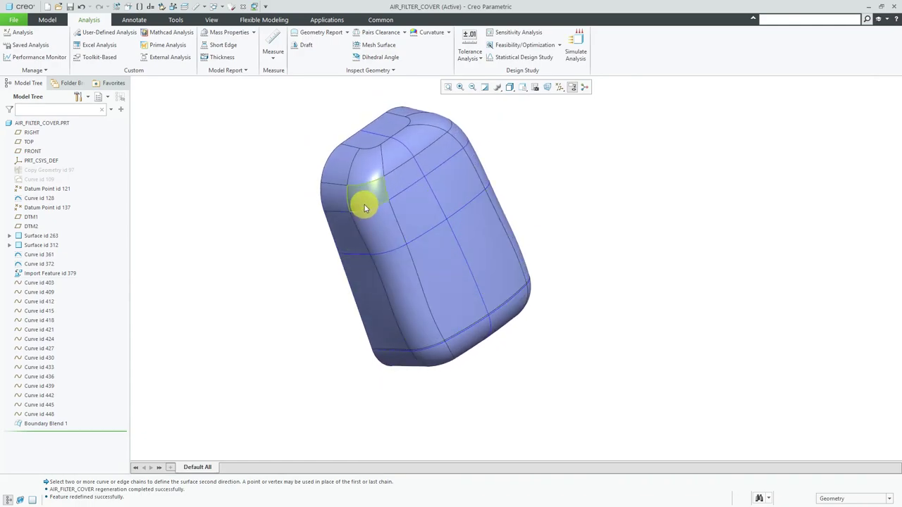
pyautogui.moveTo(379, 228); pyautogui.dragTo(384, 194, button='middle')
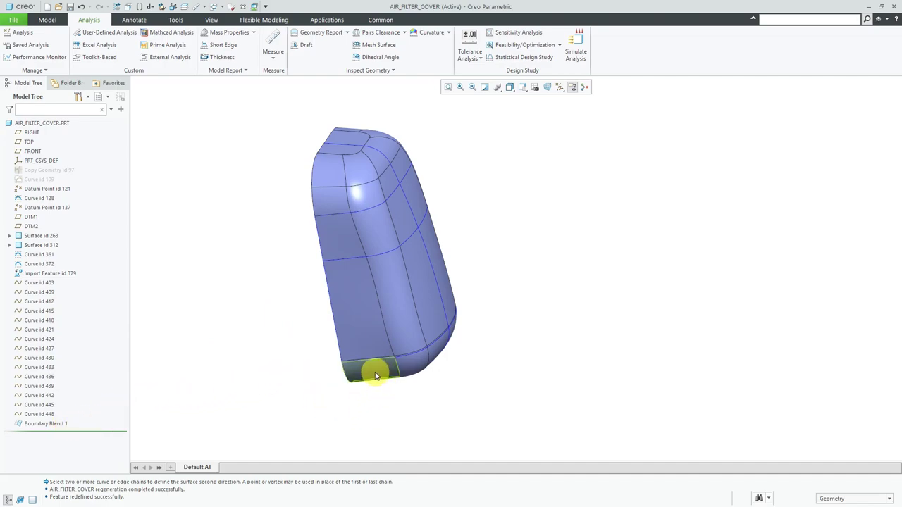
pyautogui.scroll(-4, 363, 375)
pyautogui.scroll(-2, 352, 336)
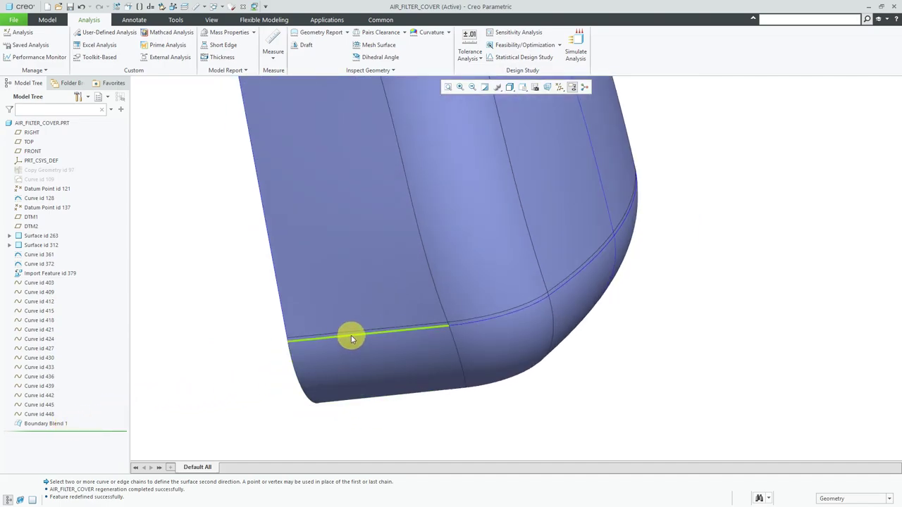
pyautogui.moveTo(396, 397); pyautogui.dragTo(407, 365, button='middle')
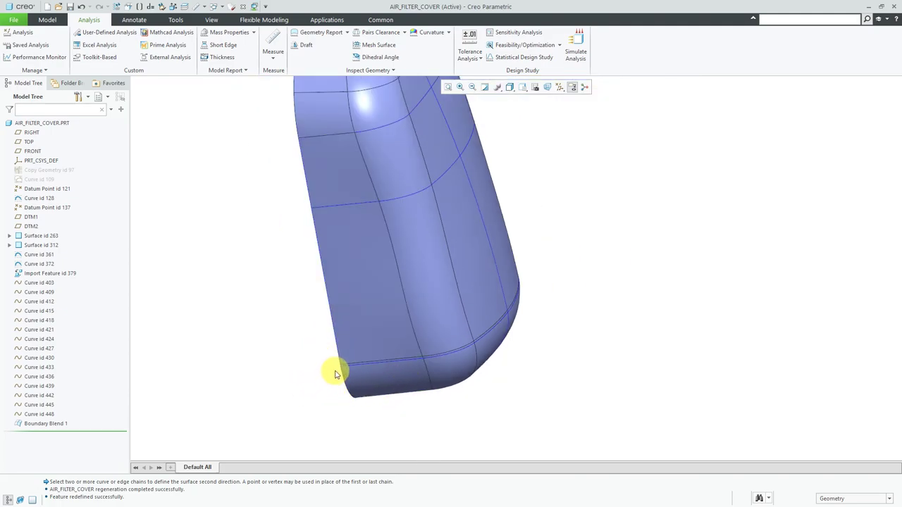
pyautogui.hotkey('ctrl', 'd')
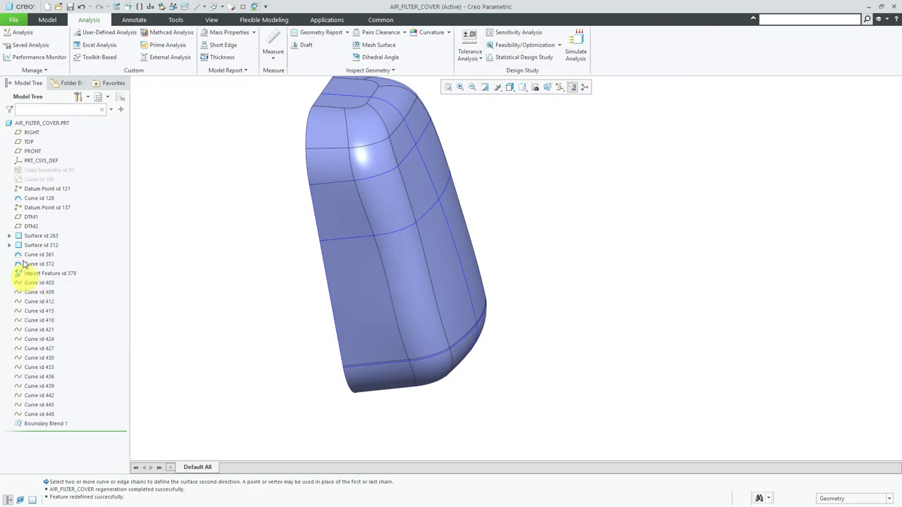
pyautogui.click(52, 425)
pyautogui.moveTo(218, 399); pyautogui.dragTo(397, 322, button='middle')
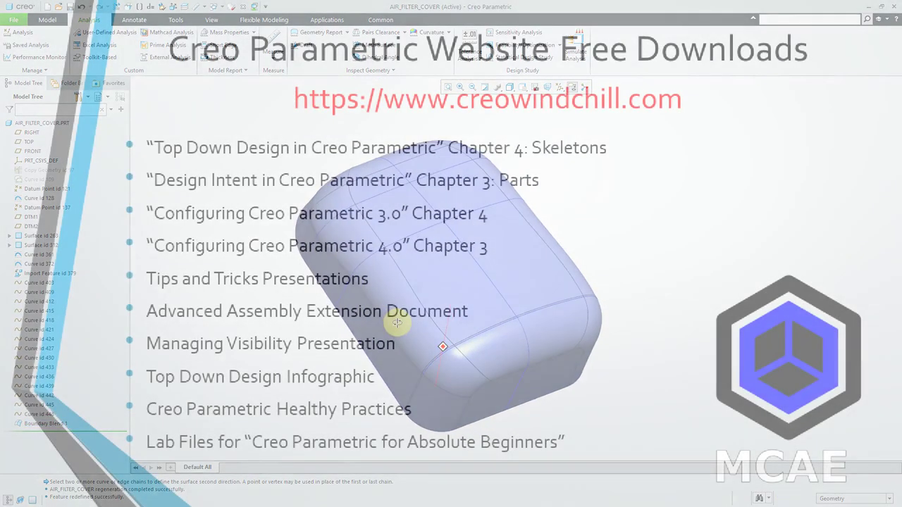